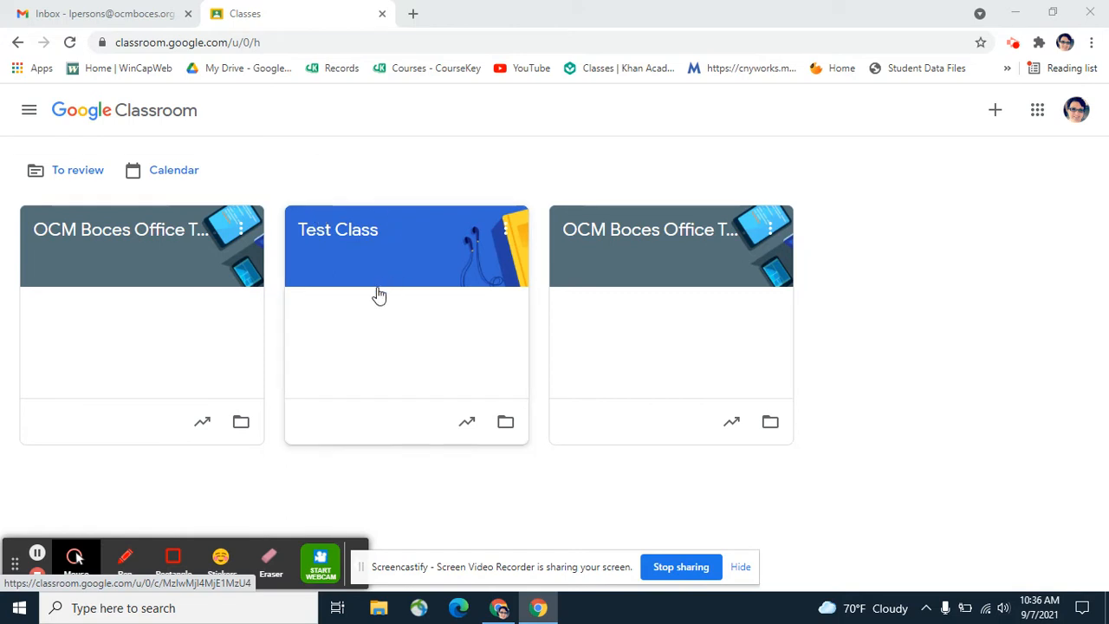
Start a new assignment in the classwork of Test Class and title it "Test".
{"action": "left_click", "coordinate": [330, 230]}
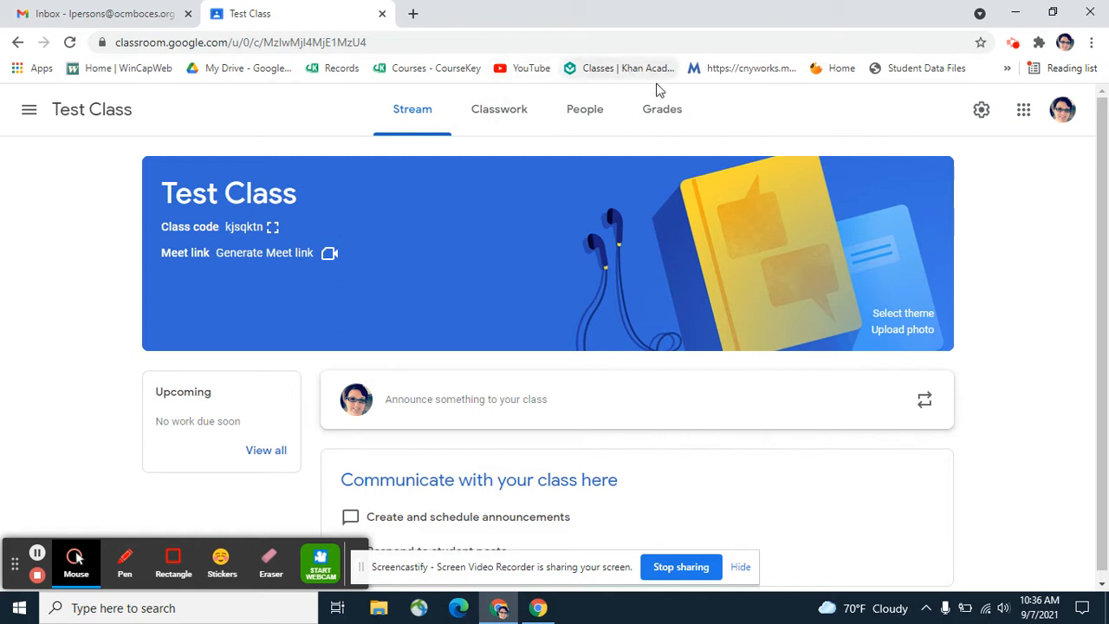
{"action": "left_click", "coordinate": [492, 119]}
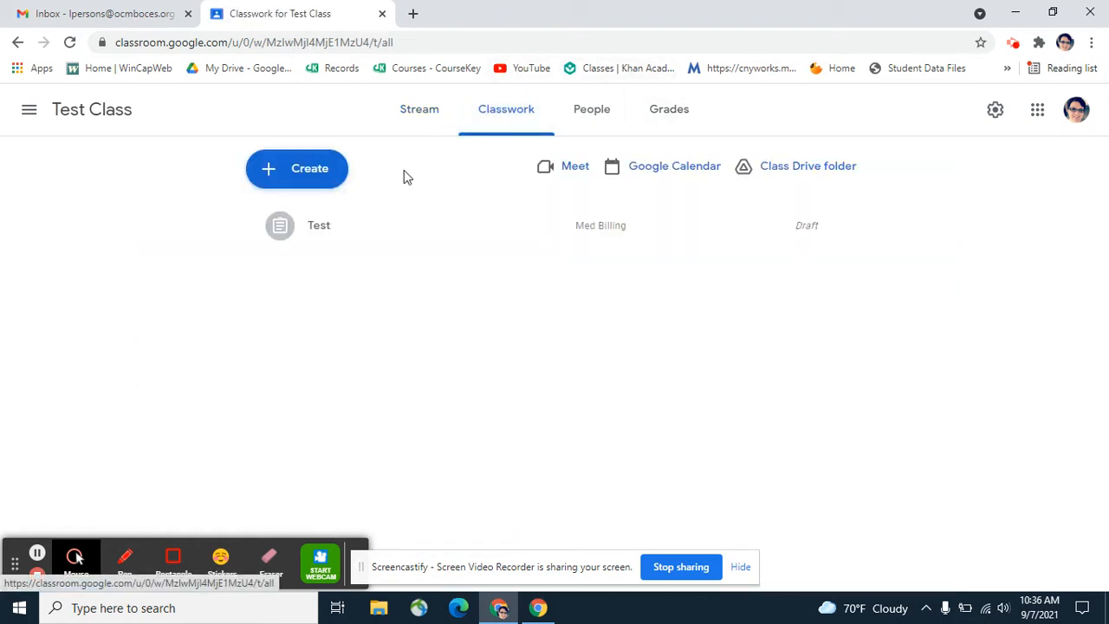
{"action": "left_click", "coordinate": [336, 176]}
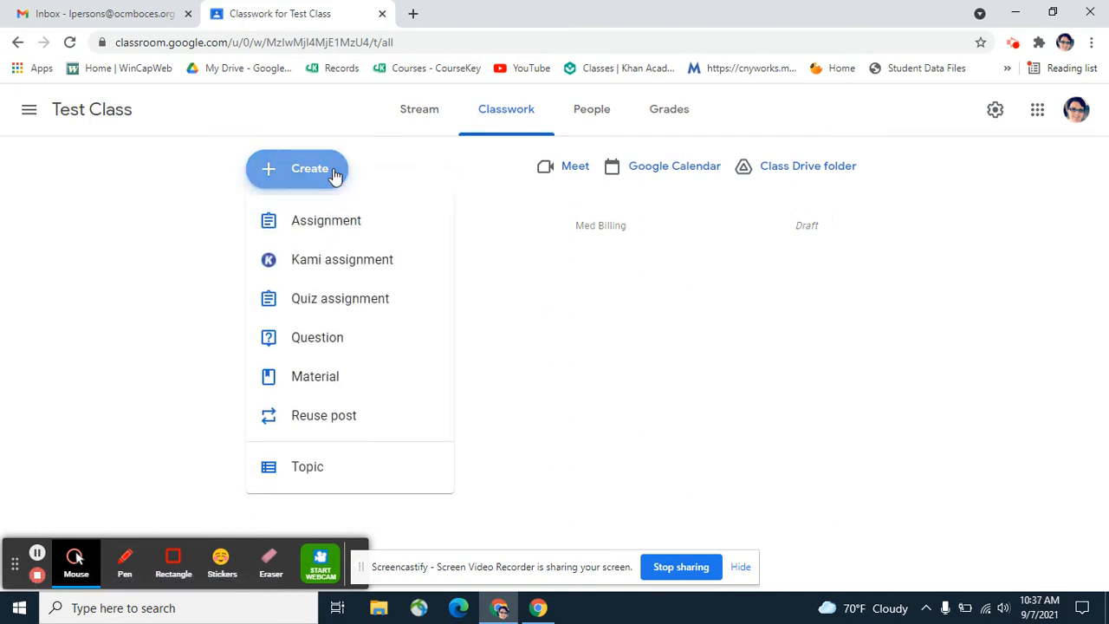
{"action": "left_click", "coordinate": [328, 223]}
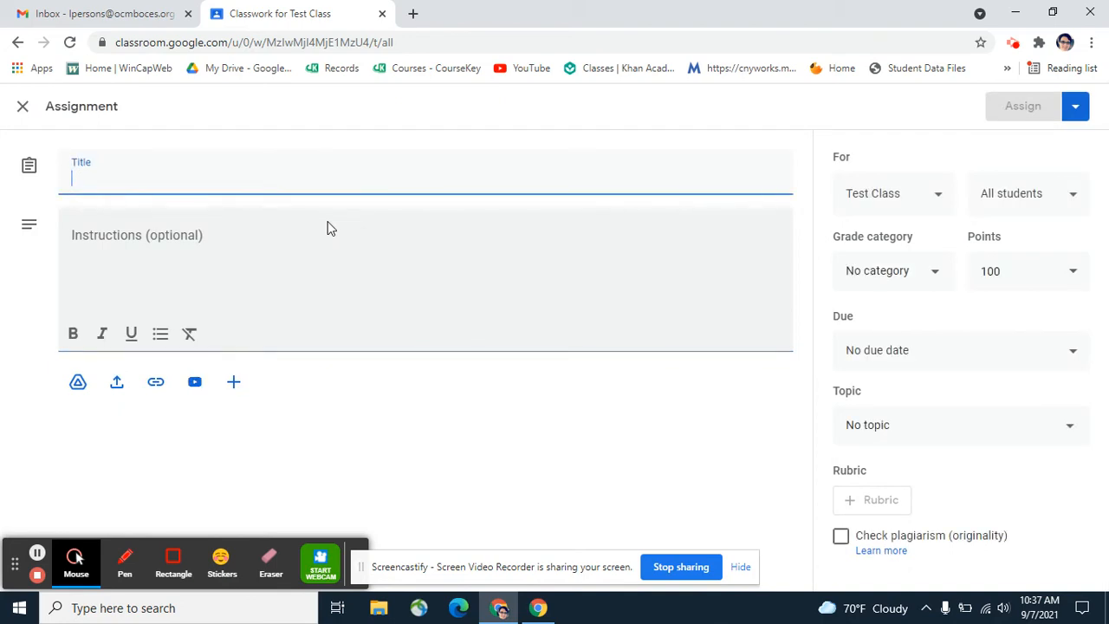
{"action": "type", "text": "Test"}
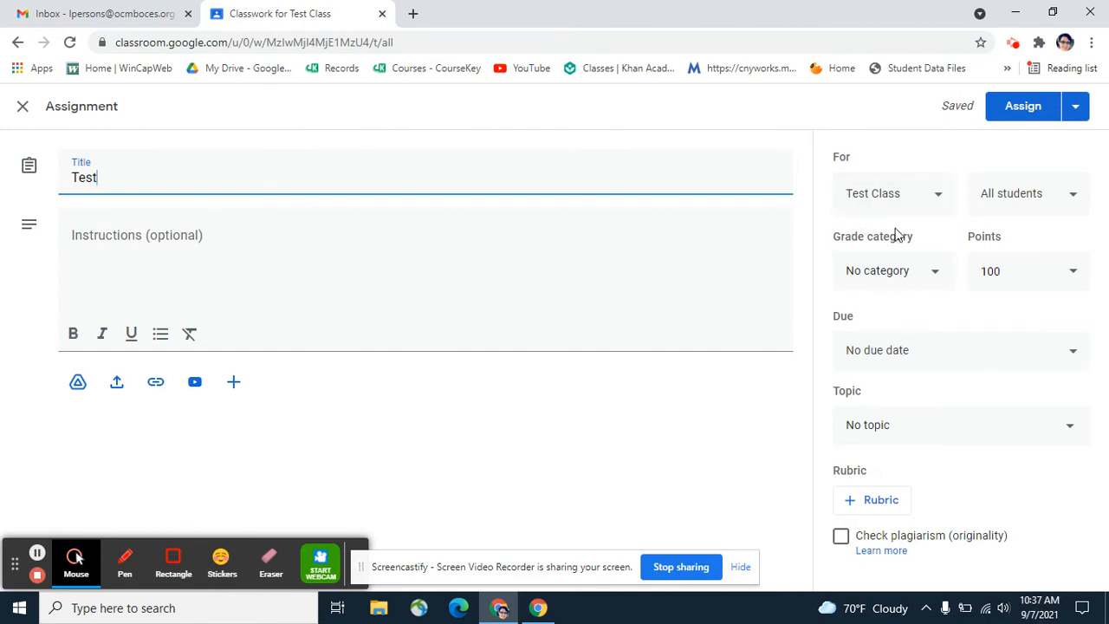
Set the assignment's grade category to Med Billing and keep its points at 100.
{"action": "left_click", "coordinate": [933, 274]}
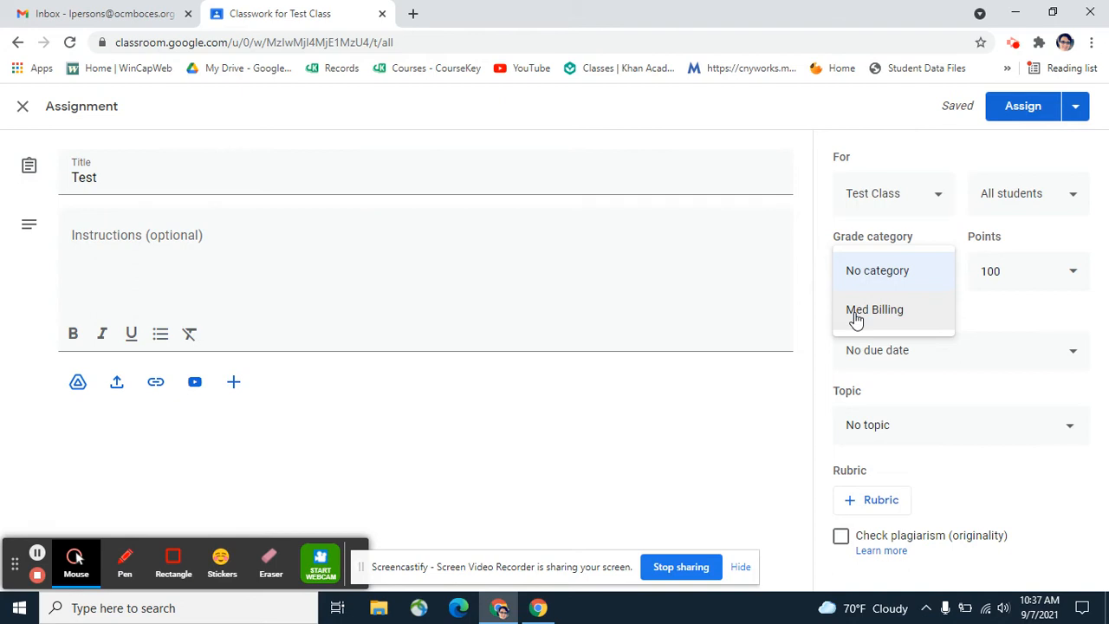
{"action": "left_click", "coordinate": [856, 312]}
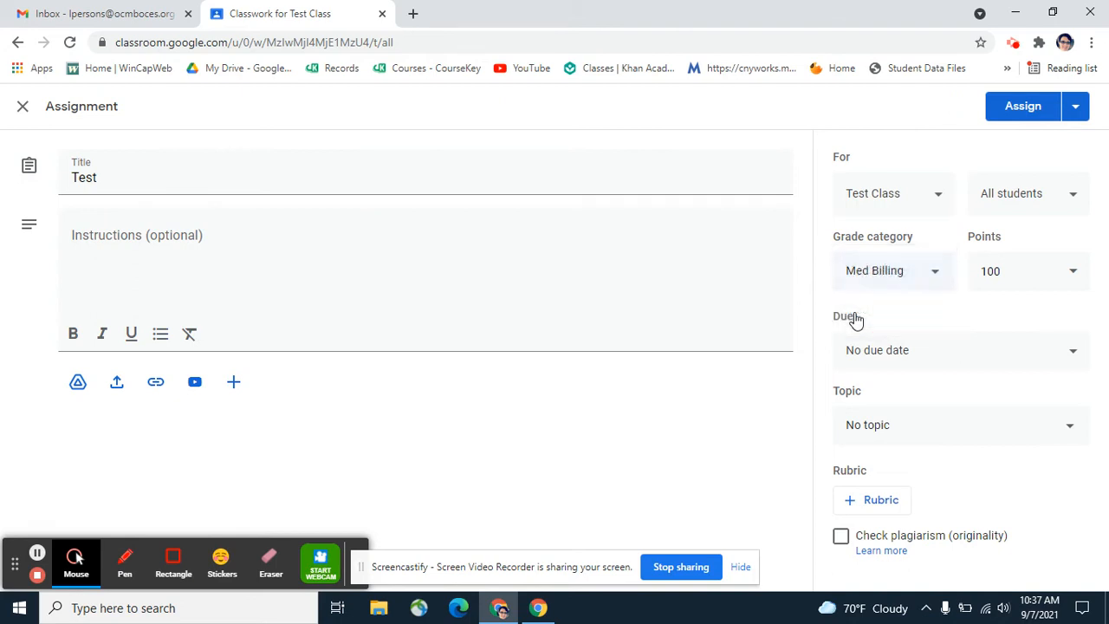
{"action": "left_click", "coordinate": [1075, 277]}
{"action": "left_click", "coordinate": [1058, 276]}
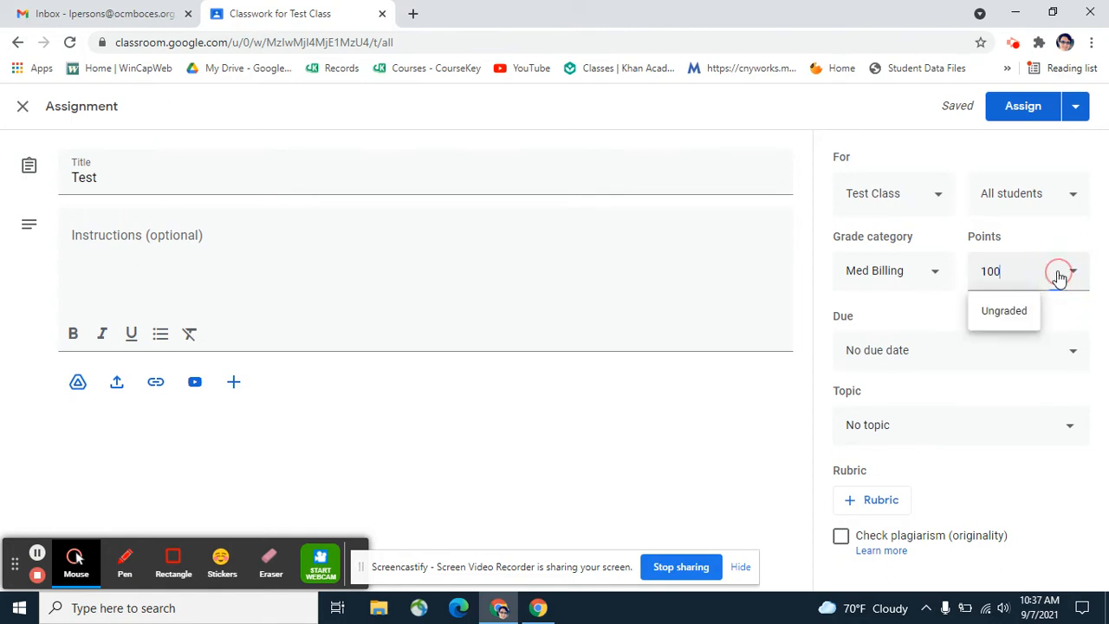
{"action": "left_click", "coordinate": [1086, 297]}
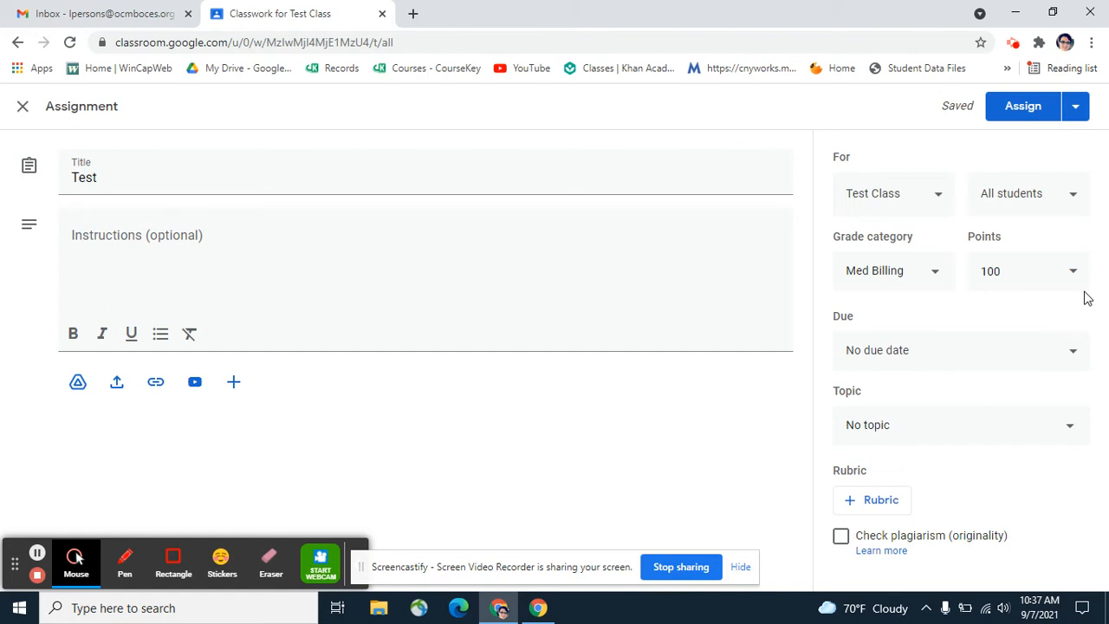
Set the assignment's due date to Sep 8, 2021, without a time.
{"action": "left_click", "coordinate": [1074, 352]}
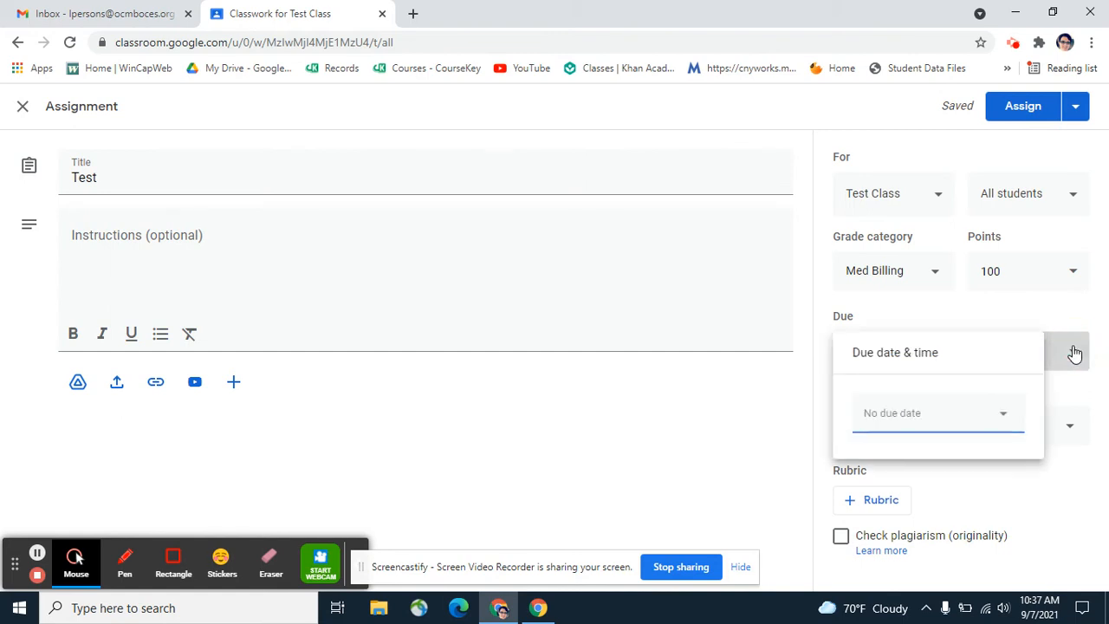
{"action": "left_click", "coordinate": [907, 414]}
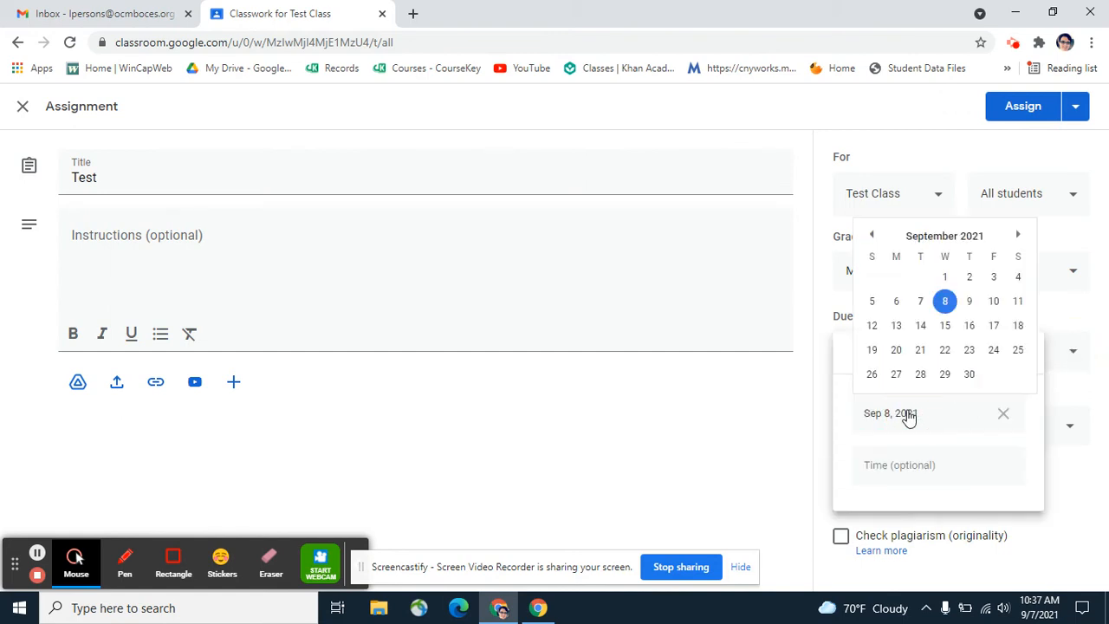
{"action": "left_click", "coordinate": [944, 301]}
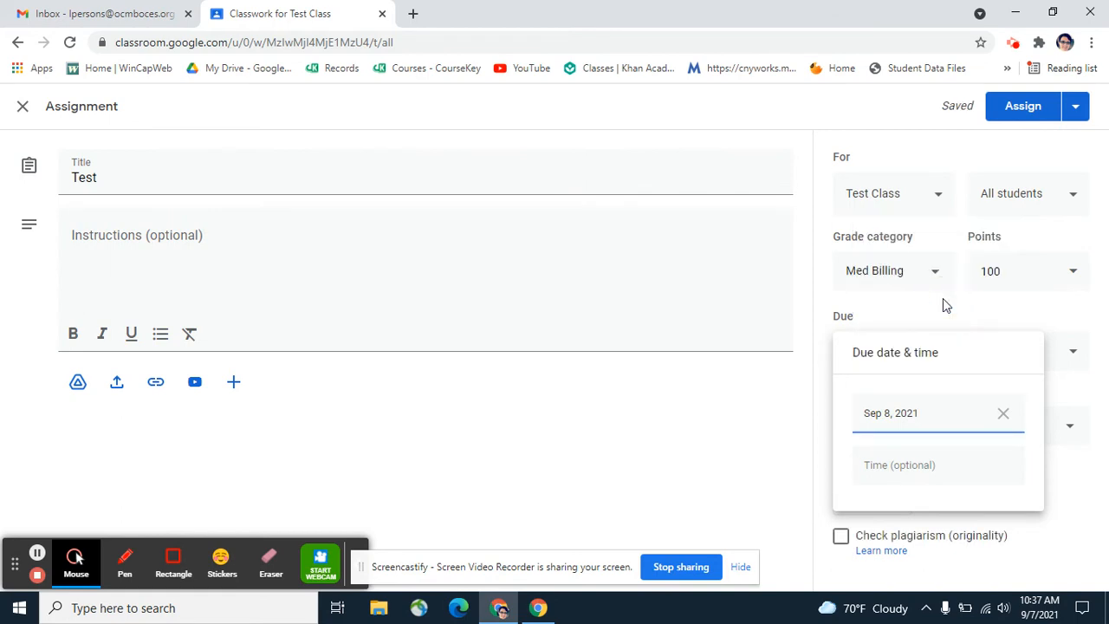
{"action": "left_click", "coordinate": [1030, 308]}
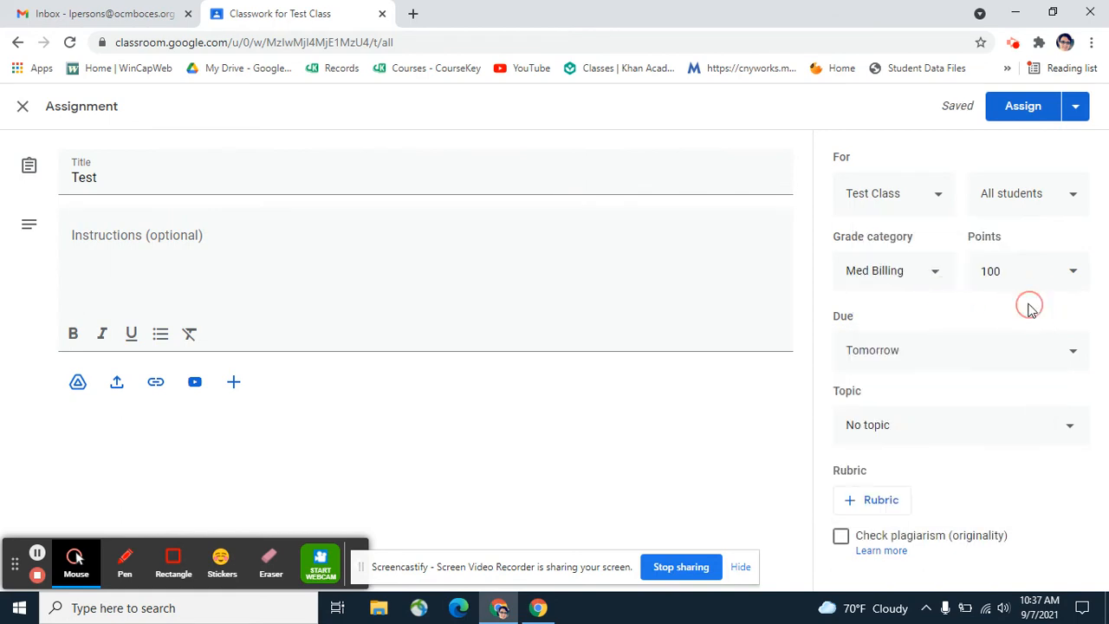
Examine the assignment's topic, rubric and student recipient options, and close it without assigning it.
{"action": "left_click", "coordinate": [1071, 432]}
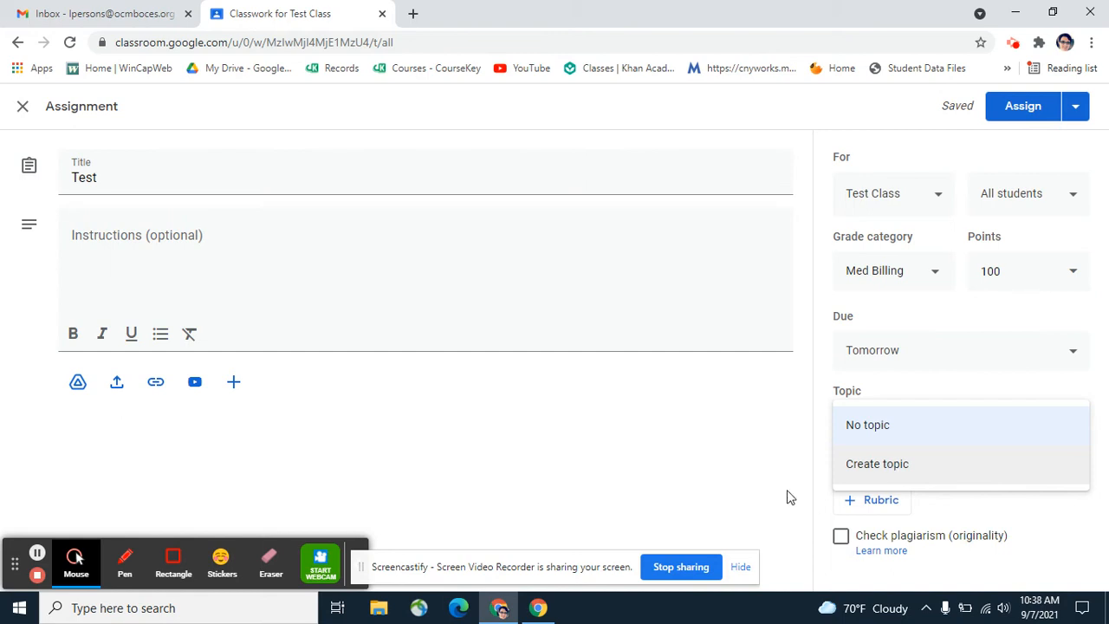
{"action": "left_click", "coordinate": [880, 508]}
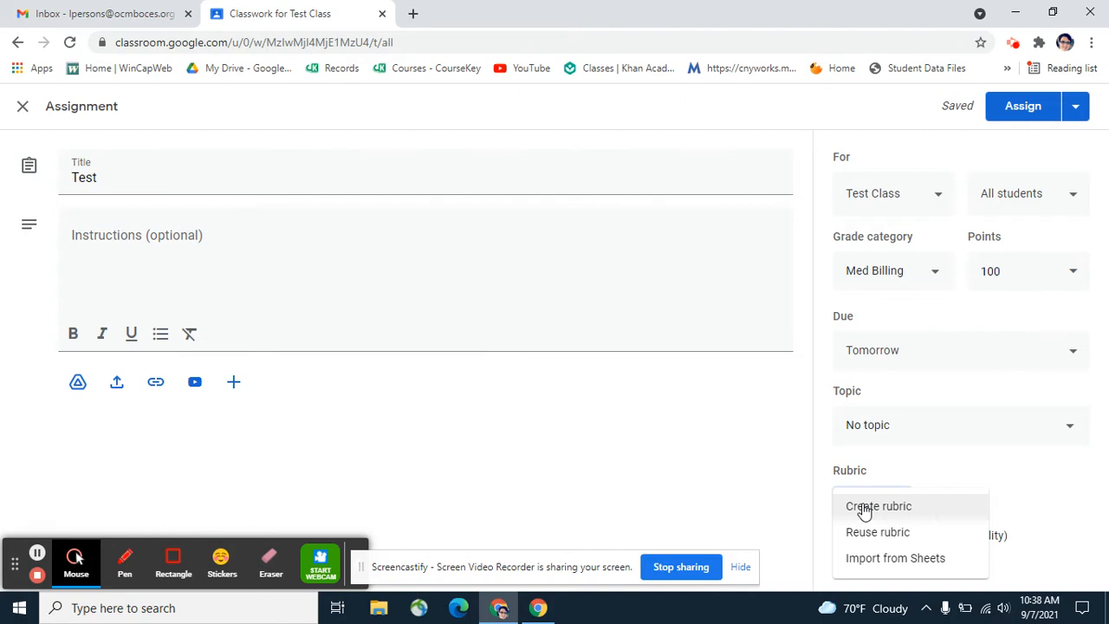
{"action": "left_click", "coordinate": [1008, 115]}
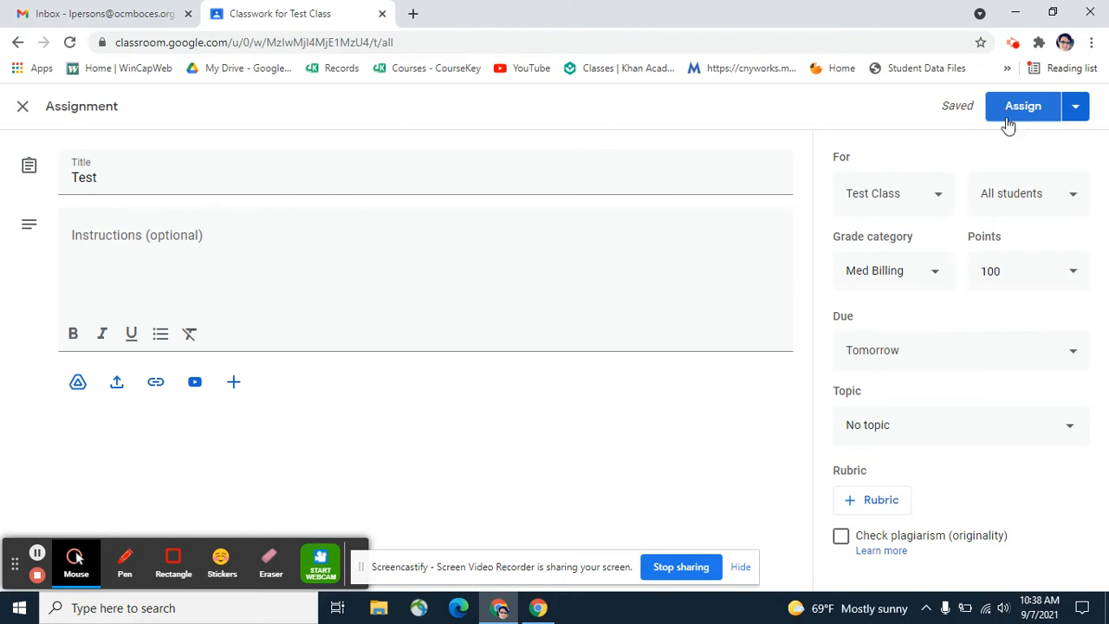
{"action": "left_click", "coordinate": [1002, 199]}
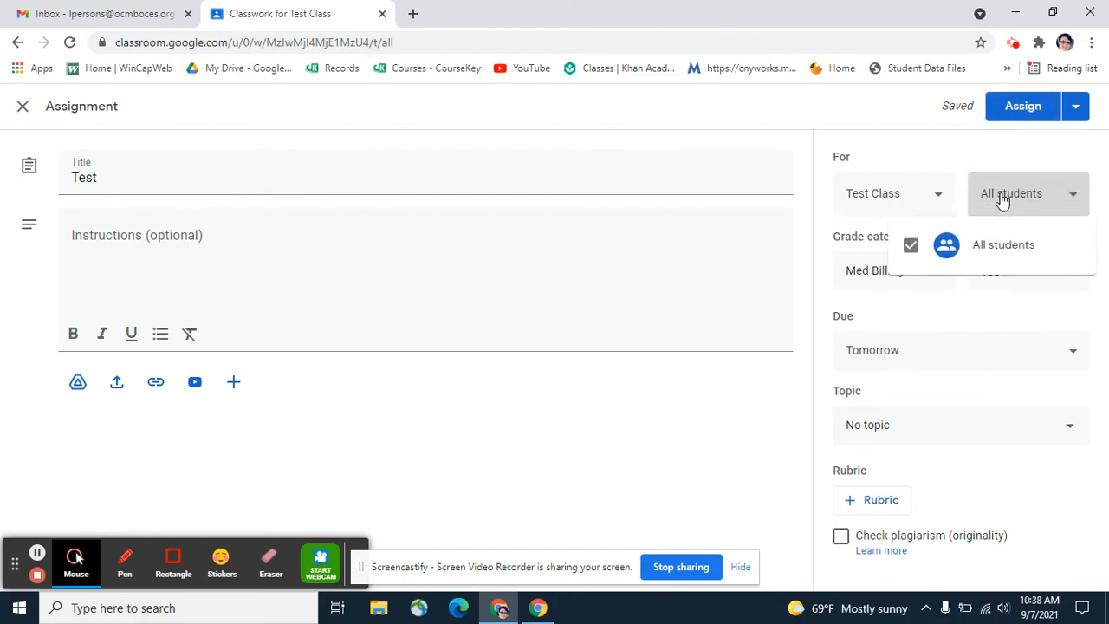
{"action": "left_click", "coordinate": [1010, 122]}
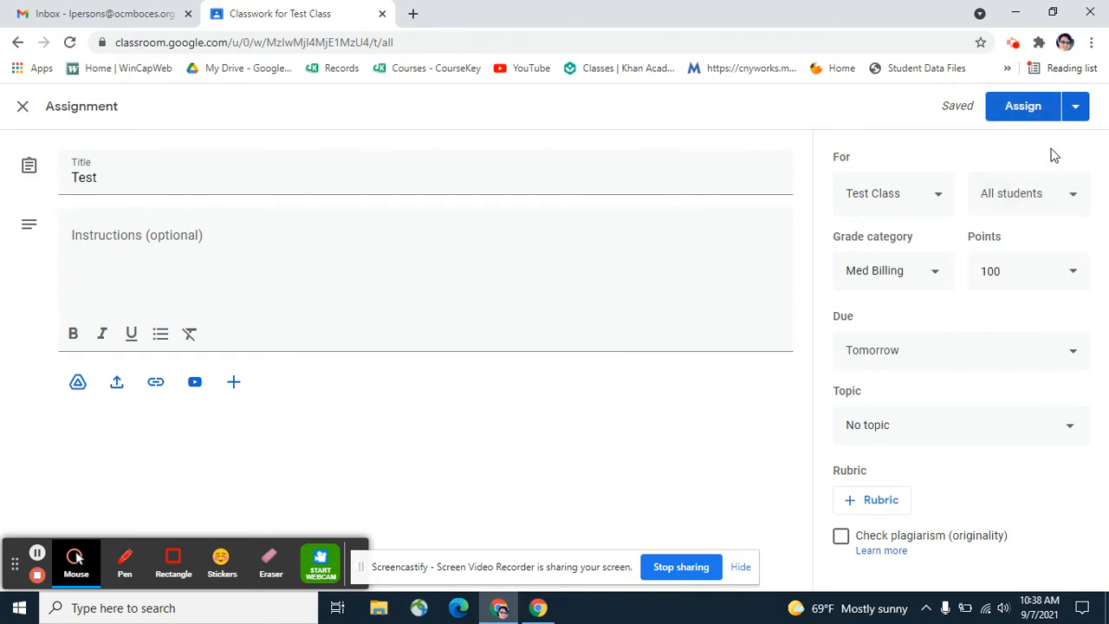
{"action": "left_click", "coordinate": [1058, 199]}
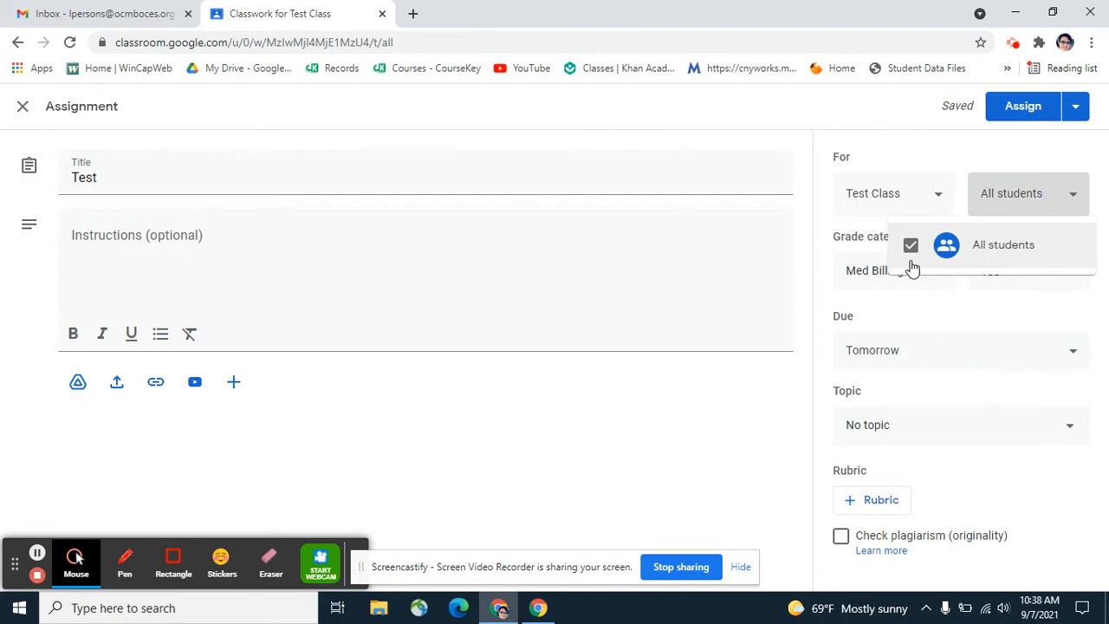
{"action": "key", "text": "Escape"}
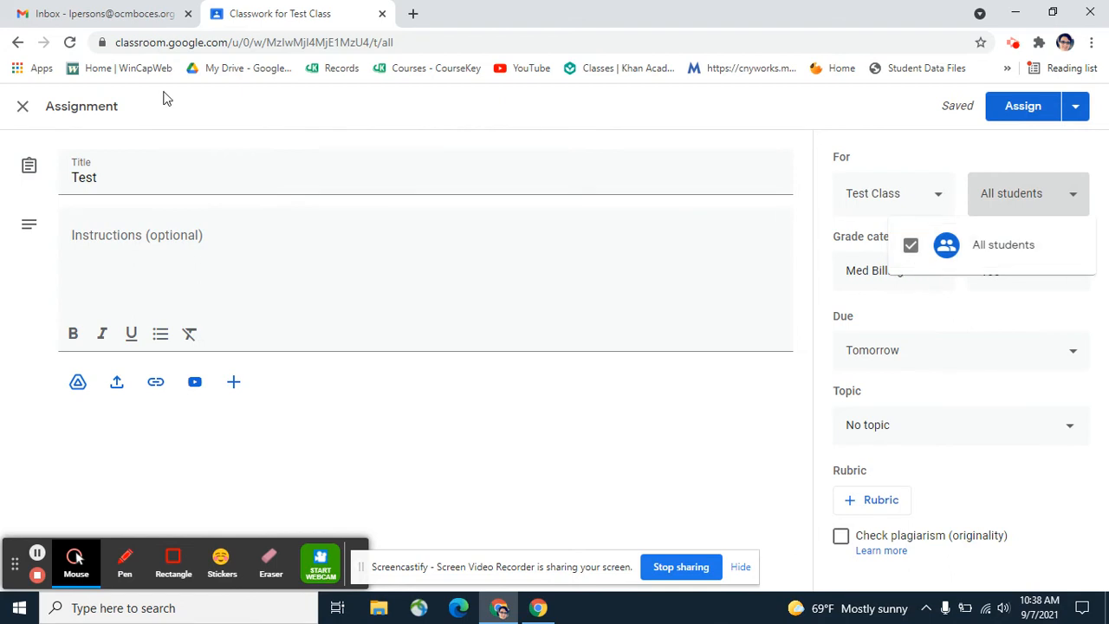
{"action": "left_click", "coordinate": [23, 109]}
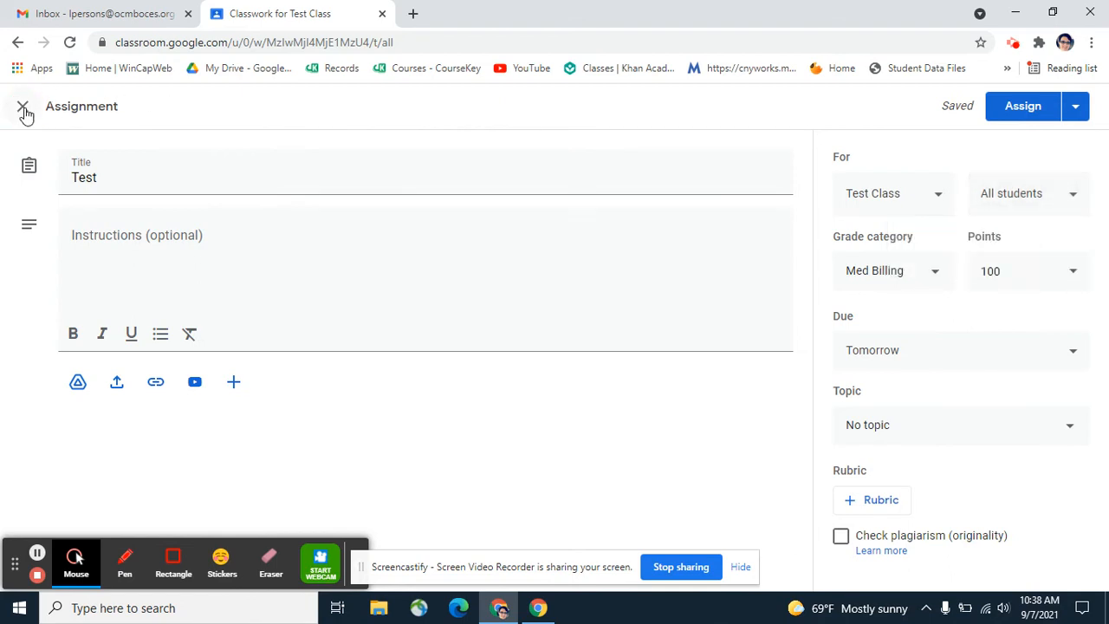
{"action": "left_click", "coordinate": [23, 108]}
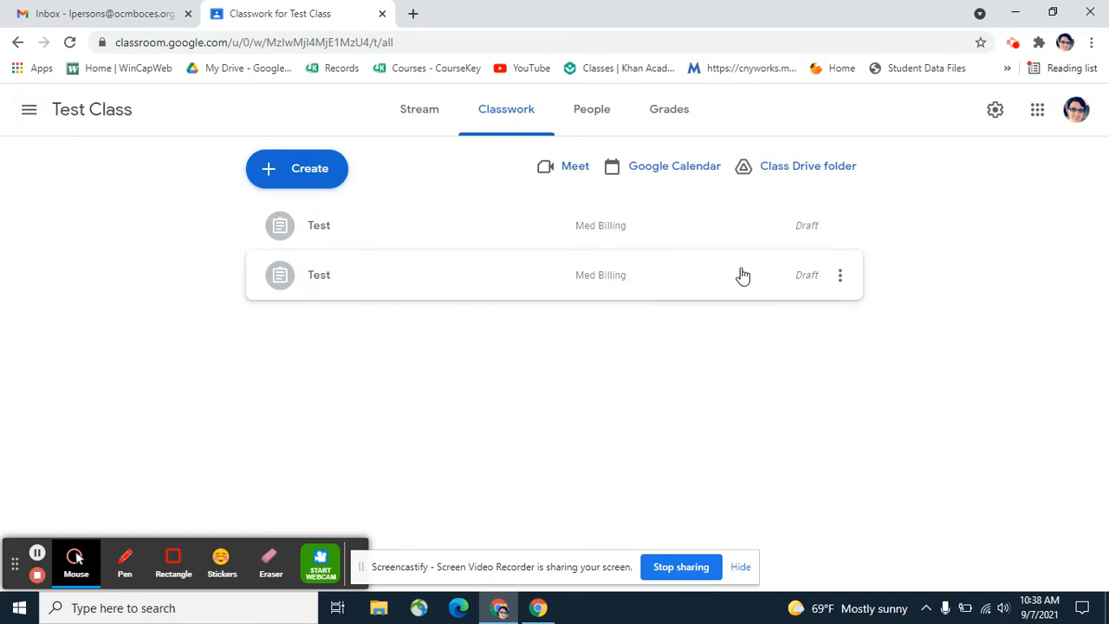
In the class settings, switch the overall grade calculation to Total points and back to Weighted by category.
{"action": "left_click", "coordinate": [994, 111]}
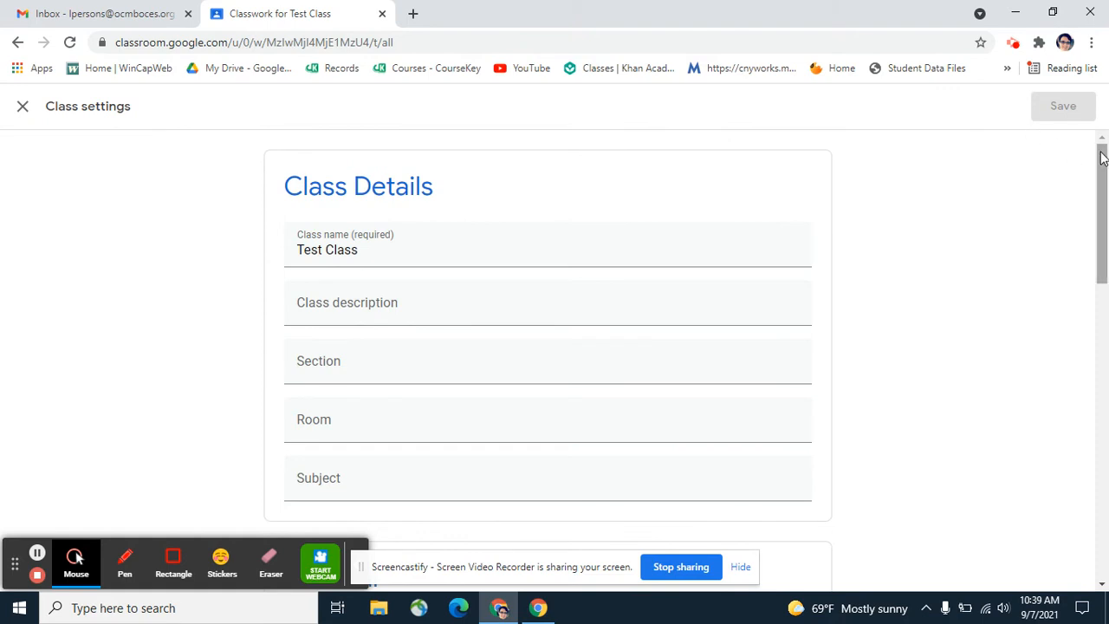
{"action": "left_click_drag", "start_coordinate": [1097, 153], "coordinate": [1106, 468]}
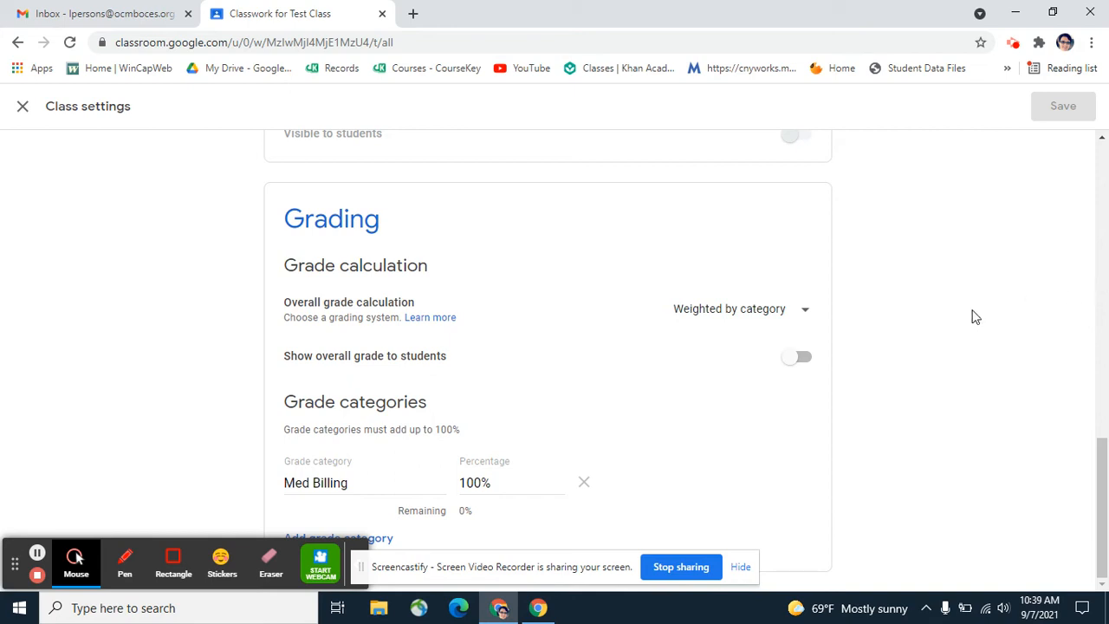
{"action": "left_click", "coordinate": [803, 313]}
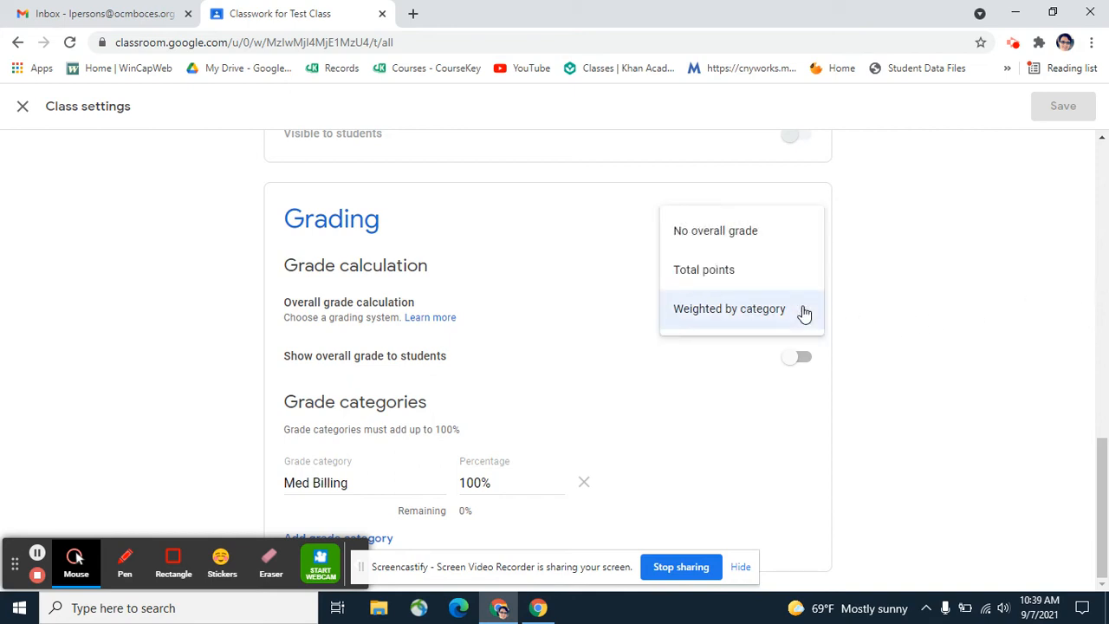
{"action": "left_click", "coordinate": [750, 271]}
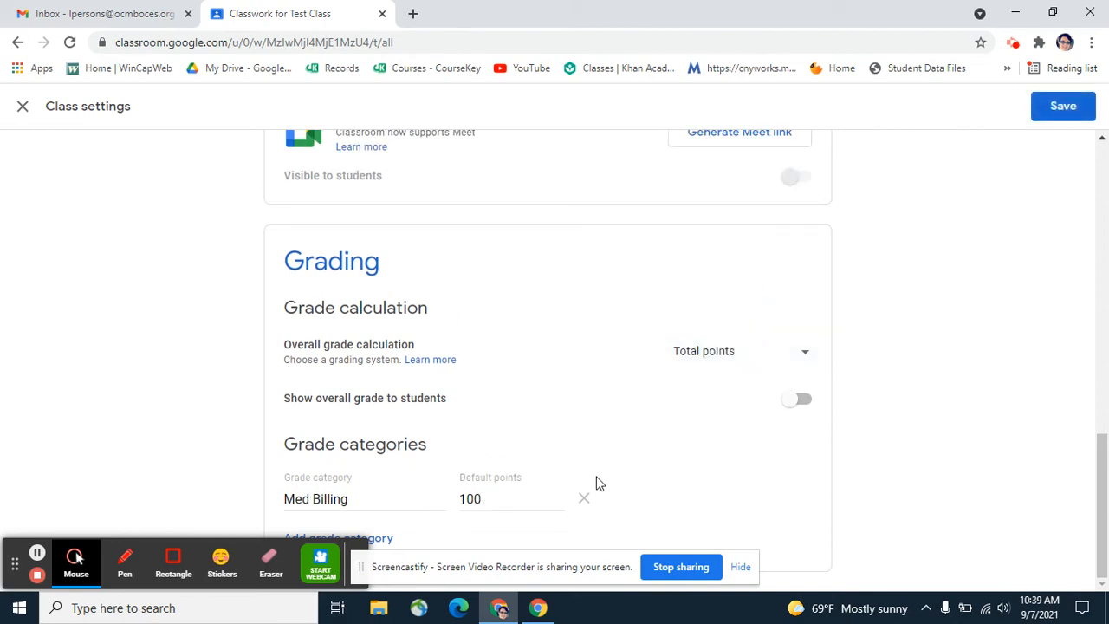
{"action": "left_click", "coordinate": [804, 353]}
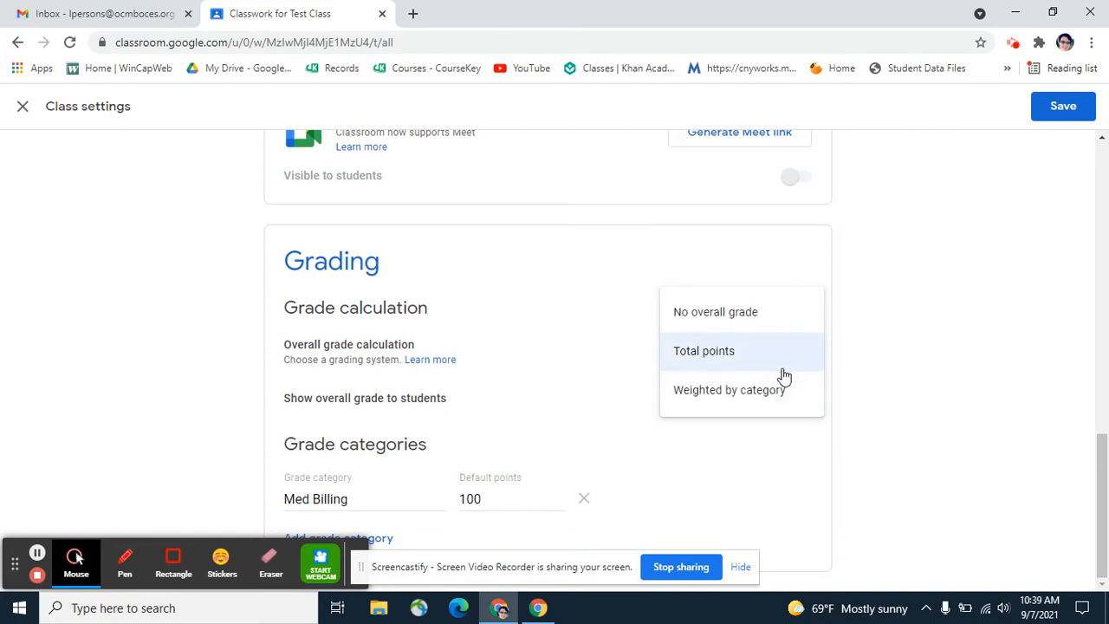
{"action": "left_click", "coordinate": [752, 391]}
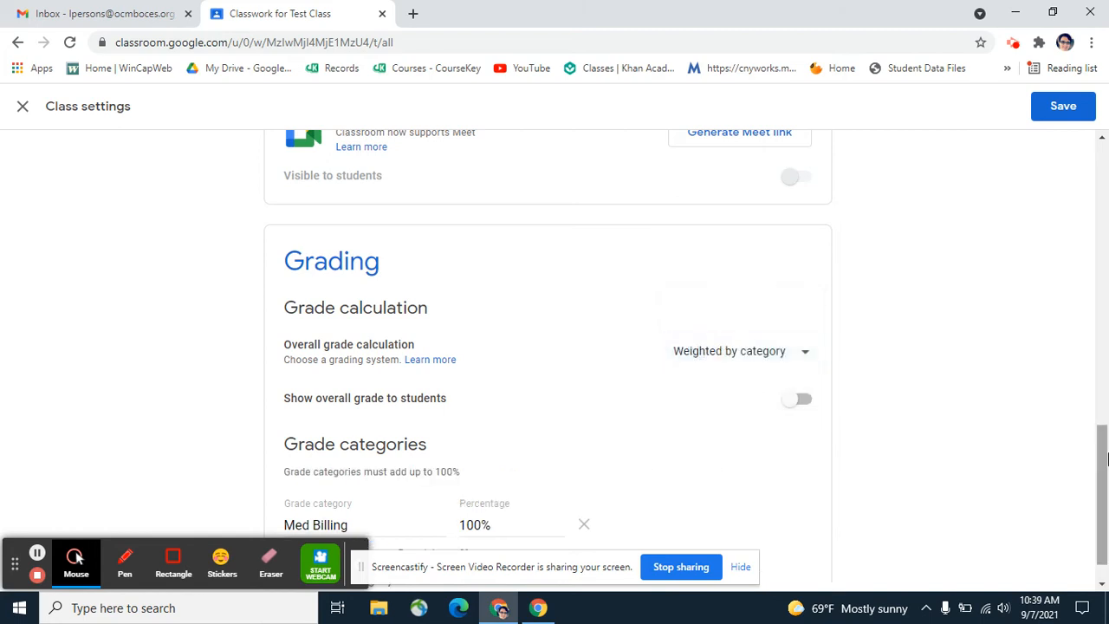
Delete the Med Billing grade category from the class's grading settings.
{"action": "scroll", "coordinate": [1100, 458], "scroll_direction": "down", "scroll_amount": 1}
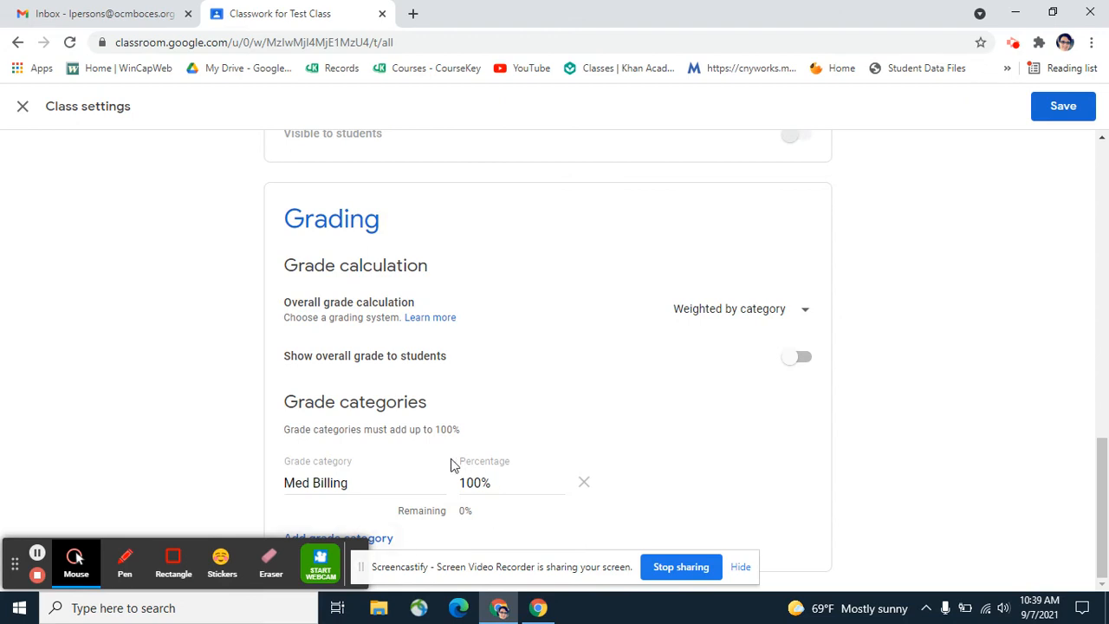
{"action": "left_click", "coordinate": [583, 481]}
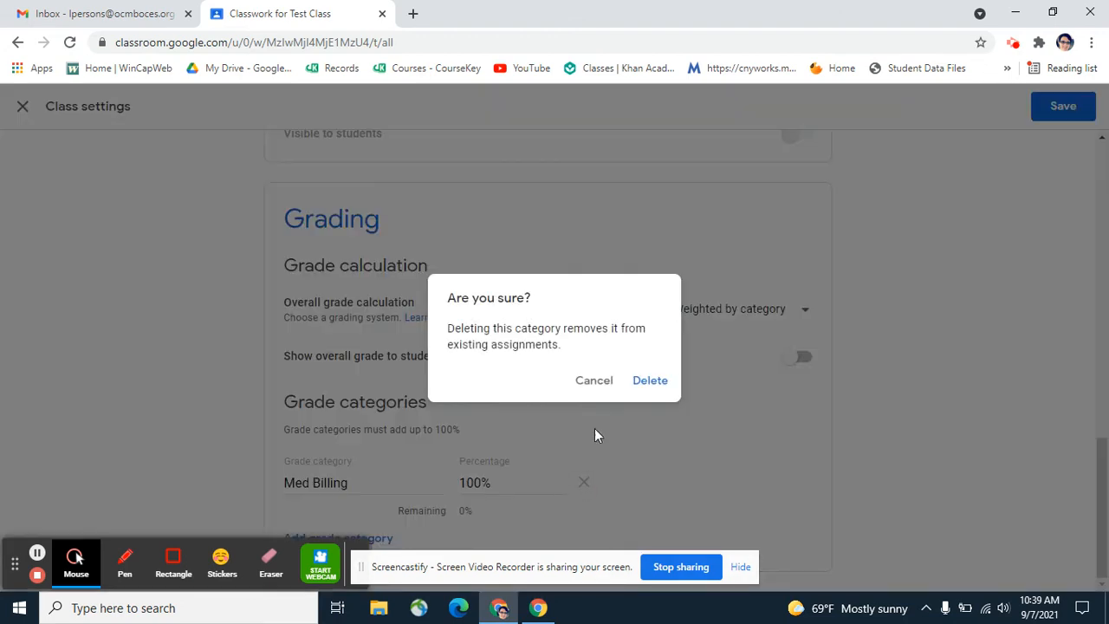
{"action": "left_click", "coordinate": [650, 385]}
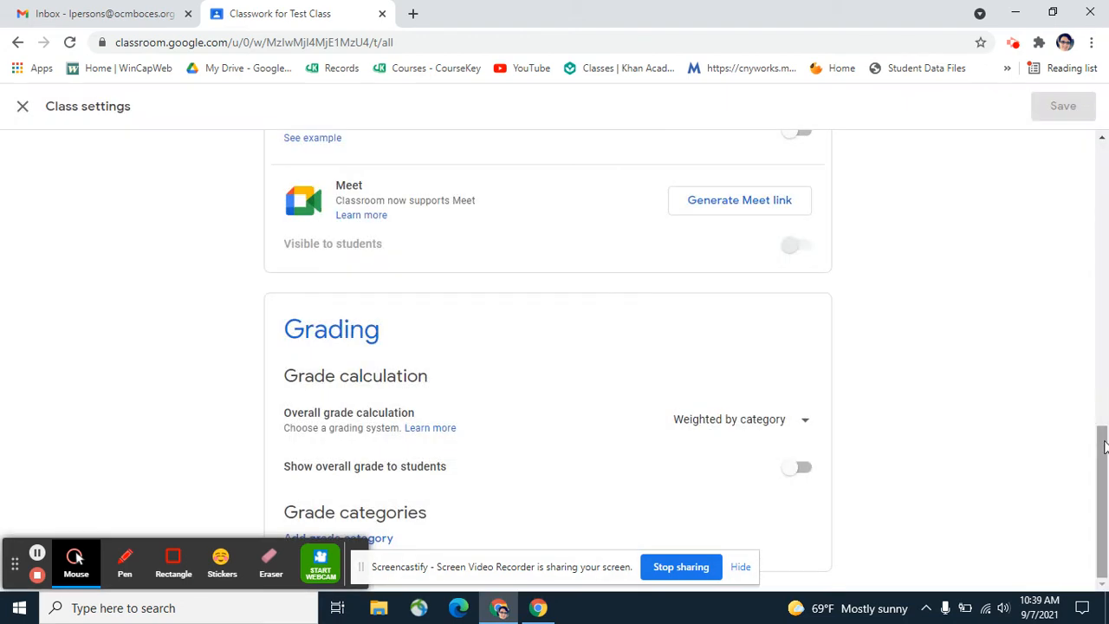
Add a grade category named Participation with a weight of 10% in the grading settings.
{"action": "left_click", "coordinate": [392, 539]}
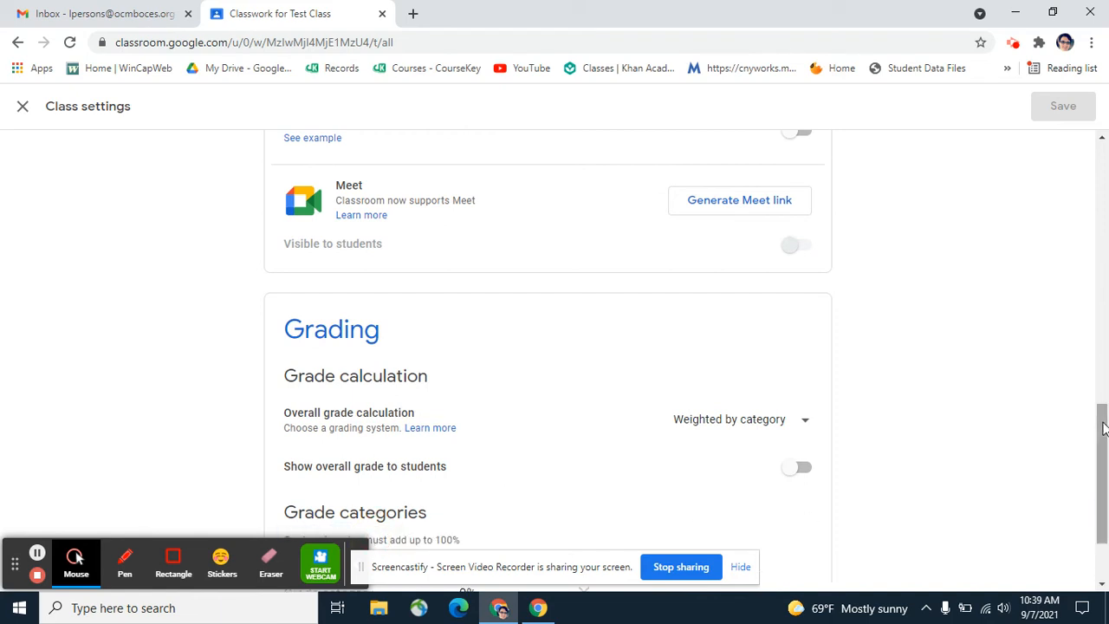
{"action": "left_click_drag", "start_coordinate": [1104, 428], "coordinate": [1105, 482]}
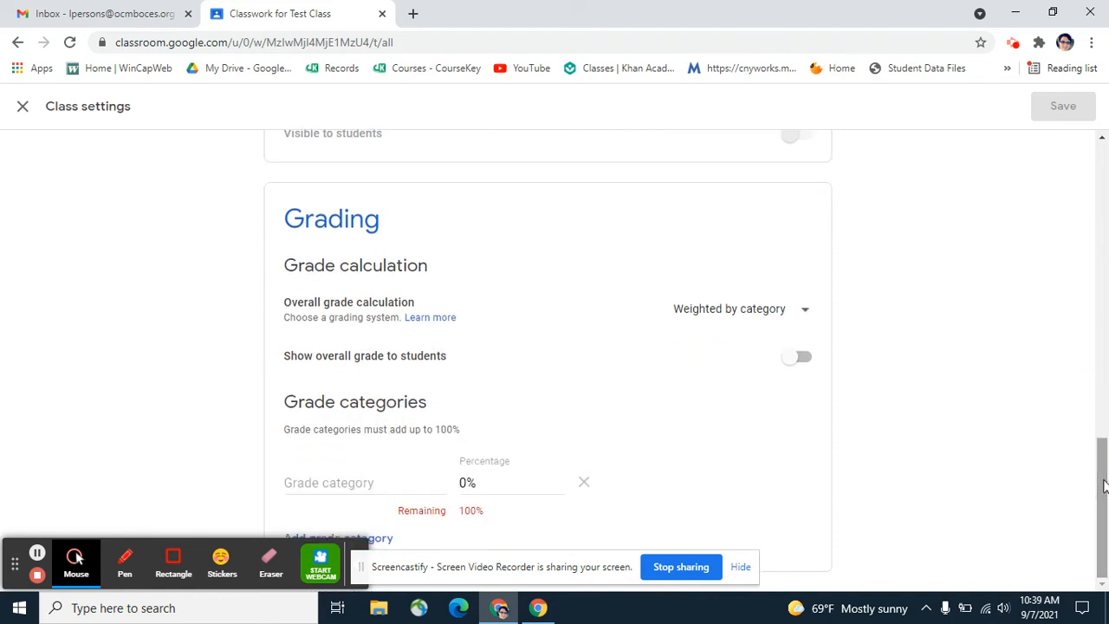
{"action": "left_click", "coordinate": [370, 490]}
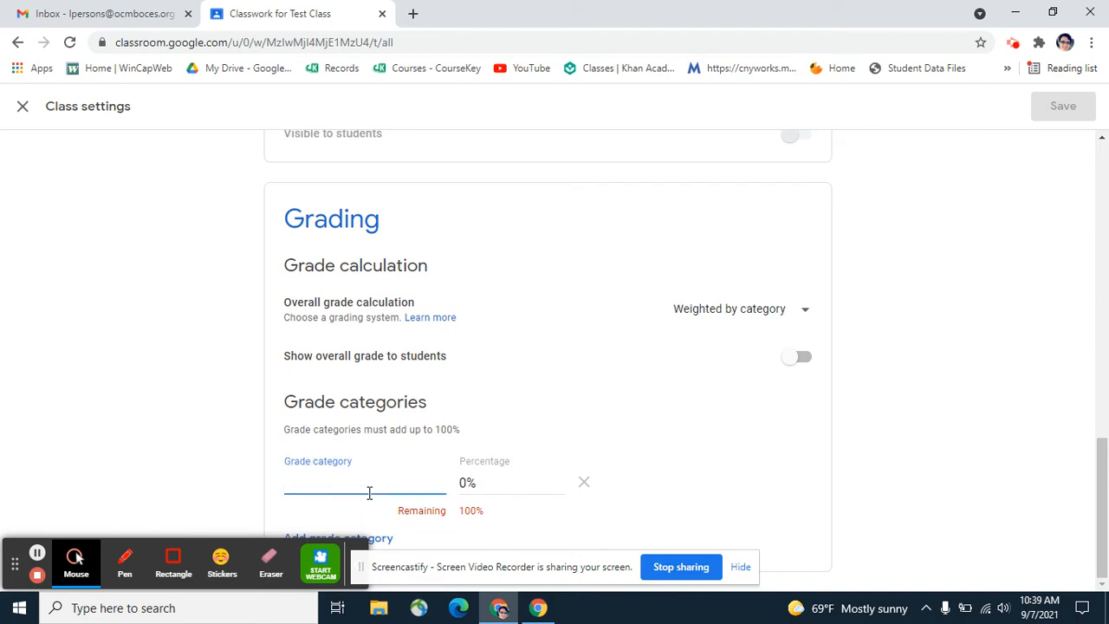
{"action": "type", "text": "Participation"}
{"action": "key", "text": "Tab"}
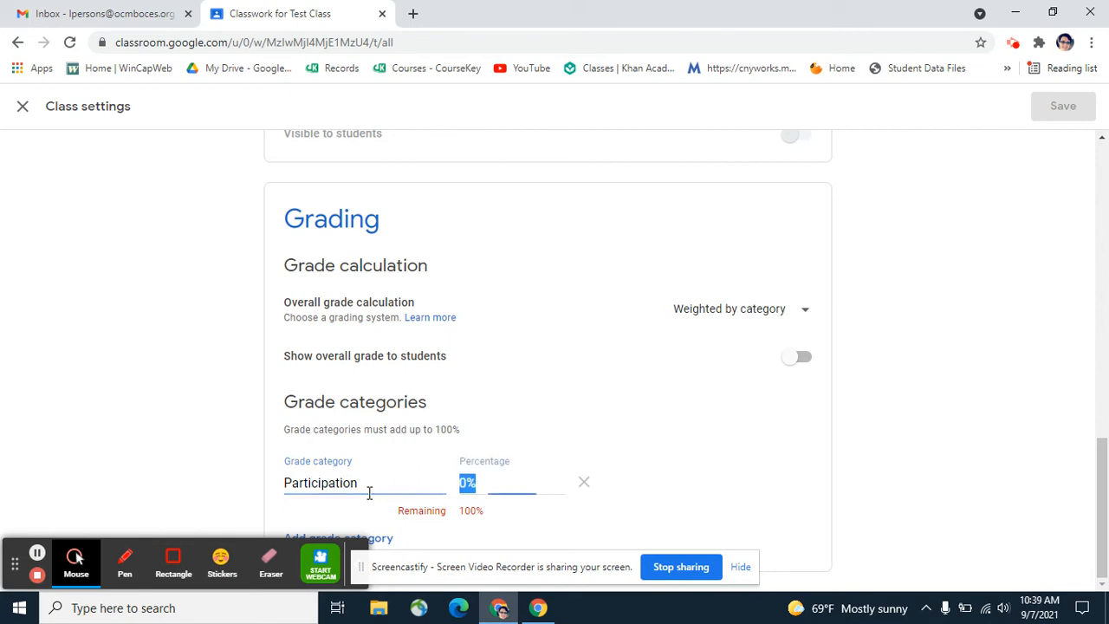
{"action": "type", "text": "10"}
{"action": "key", "text": "Tab"}
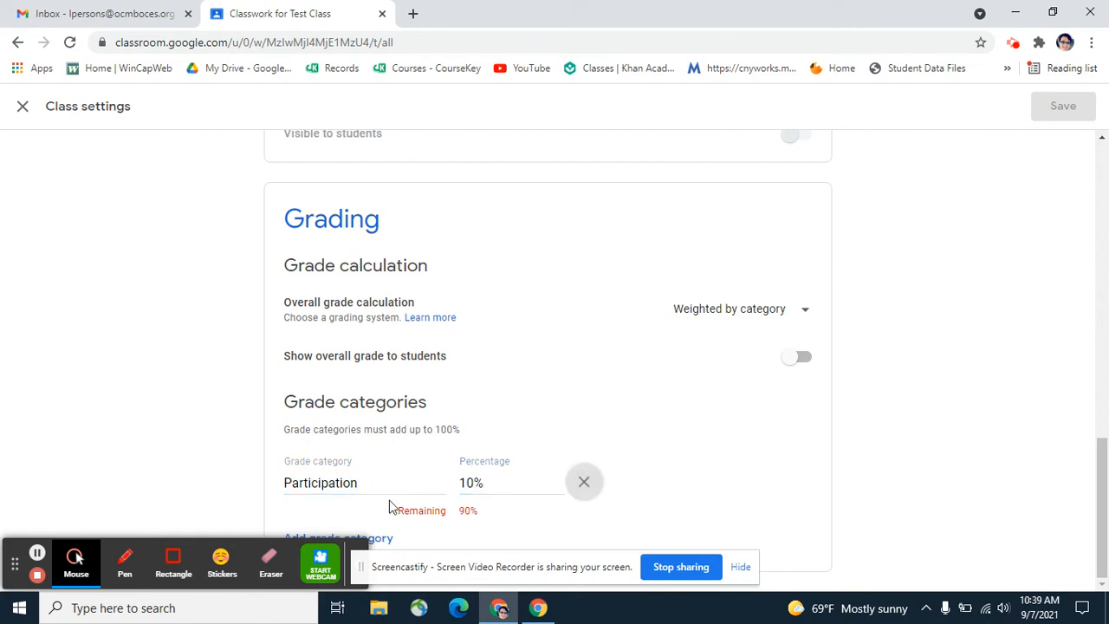
Add a second grade category named Tests with a weight of 60%.
{"action": "left_click", "coordinate": [381, 539]}
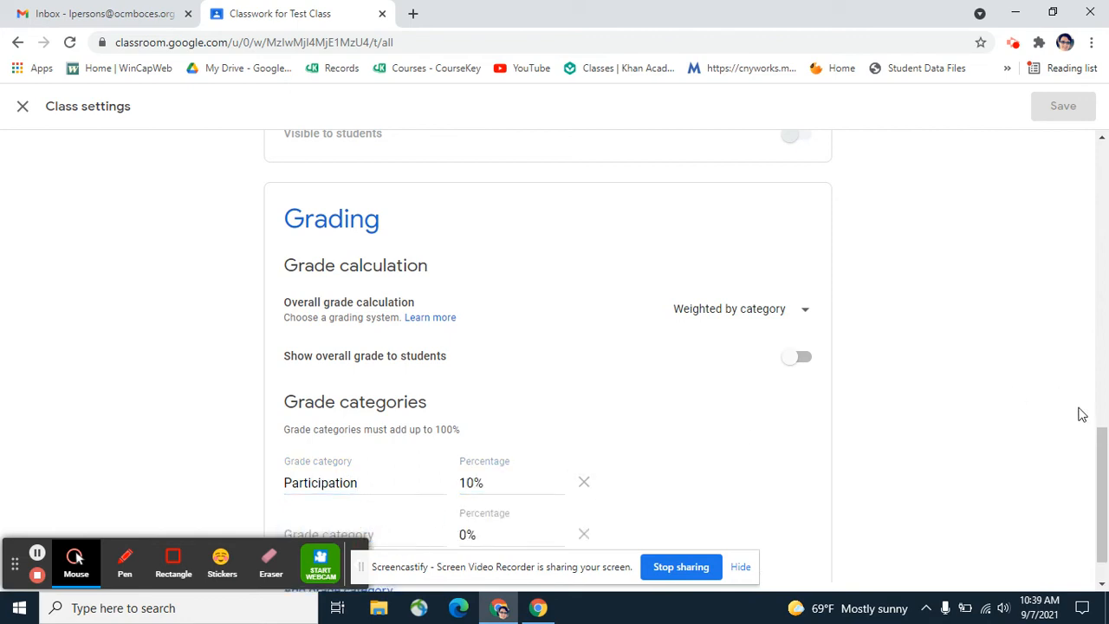
{"action": "left_click_drag", "start_coordinate": [1096, 431], "coordinate": [1093, 446]}
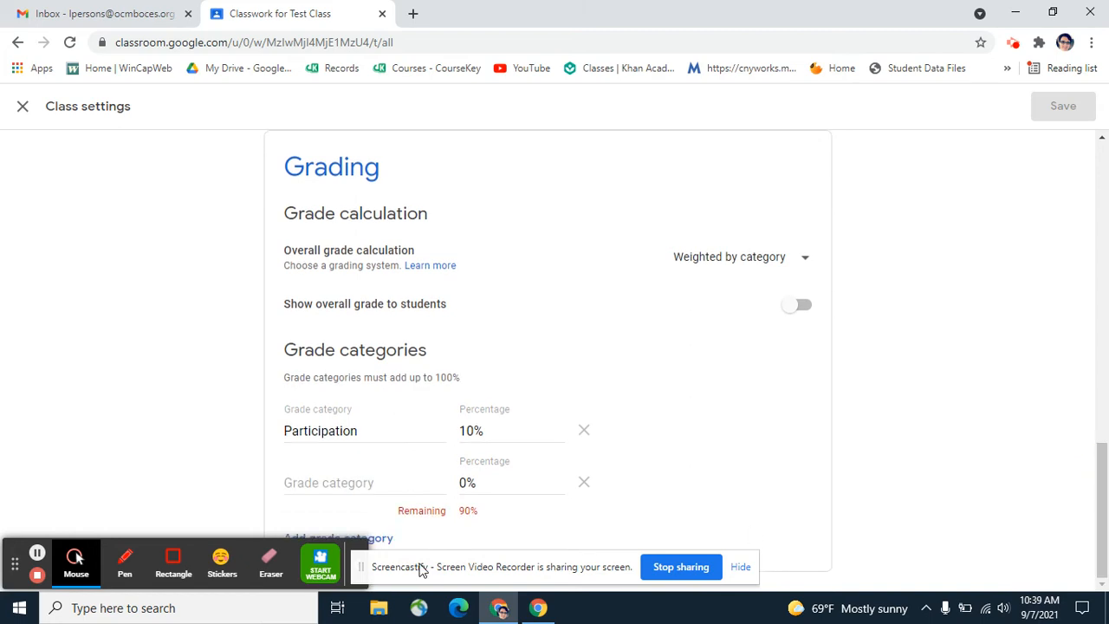
{"action": "left_click", "coordinate": [374, 481]}
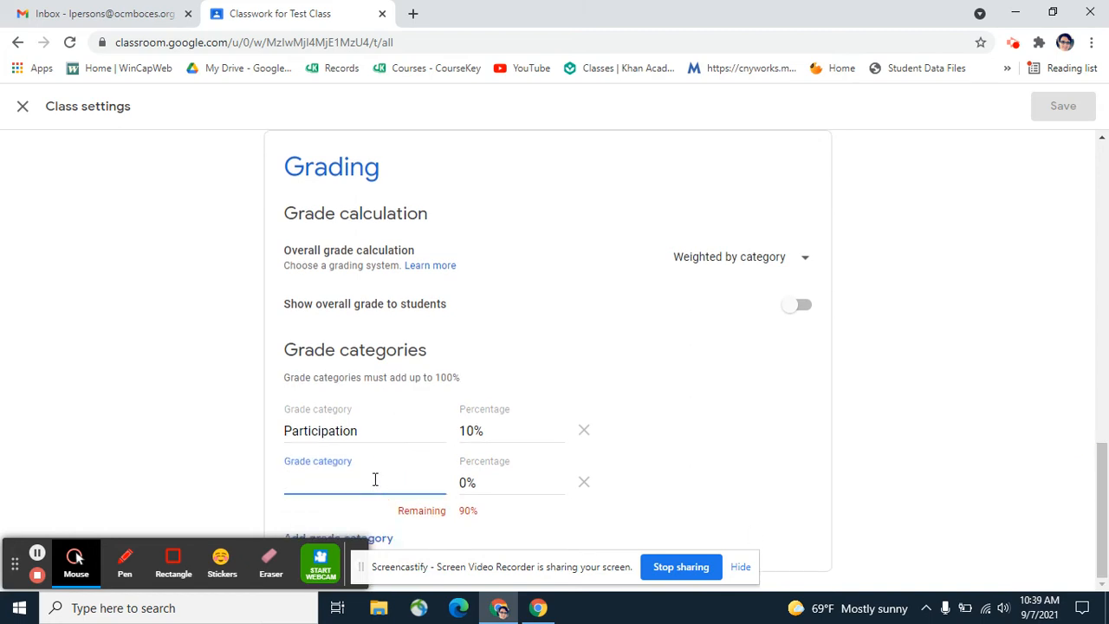
{"action": "type", "text": "Tests"}
{"action": "key", "text": "Tab"}
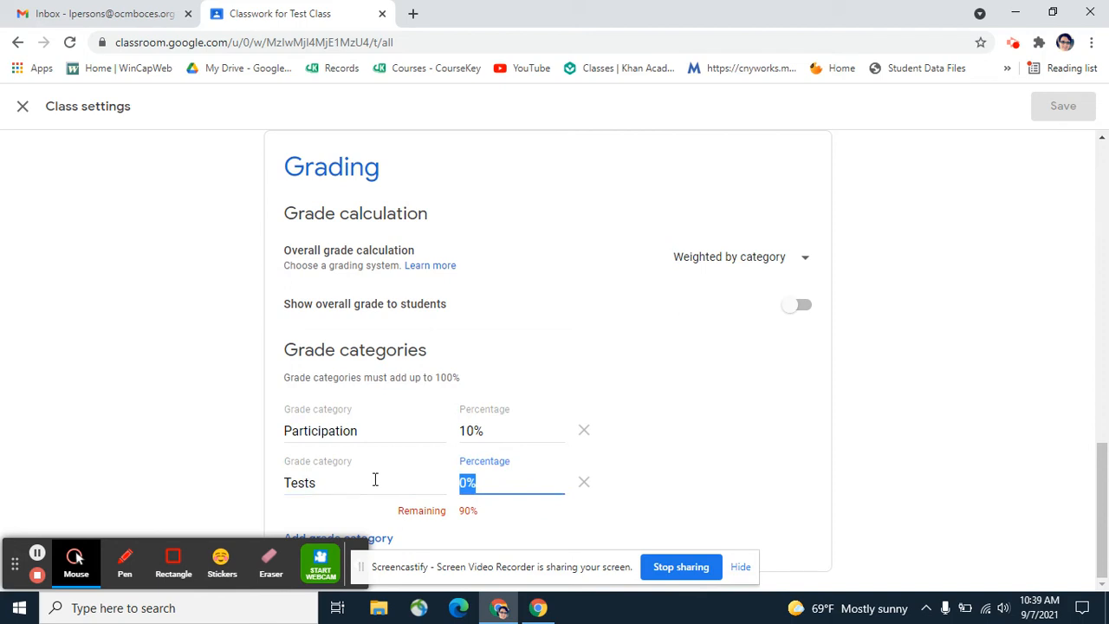
{"action": "type", "text": "60"}
Add a third grade category named Projects with a weight of 30% and save the class settings.
{"action": "left_click", "coordinate": [387, 539]}
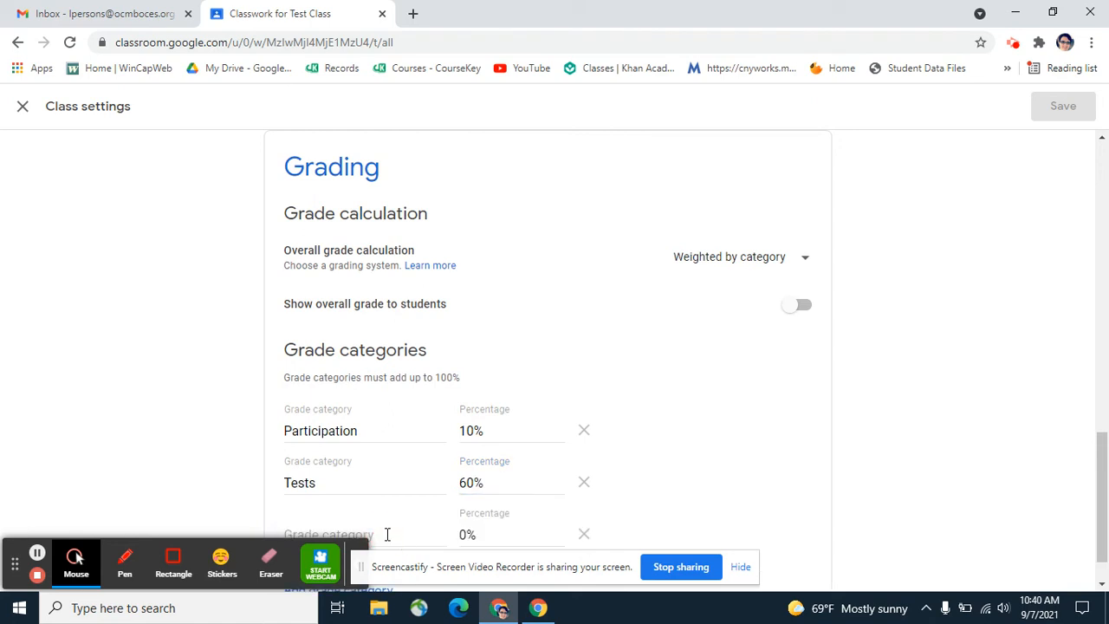
{"action": "left_click", "coordinate": [388, 534]}
{"action": "type", "text": "Projects"}
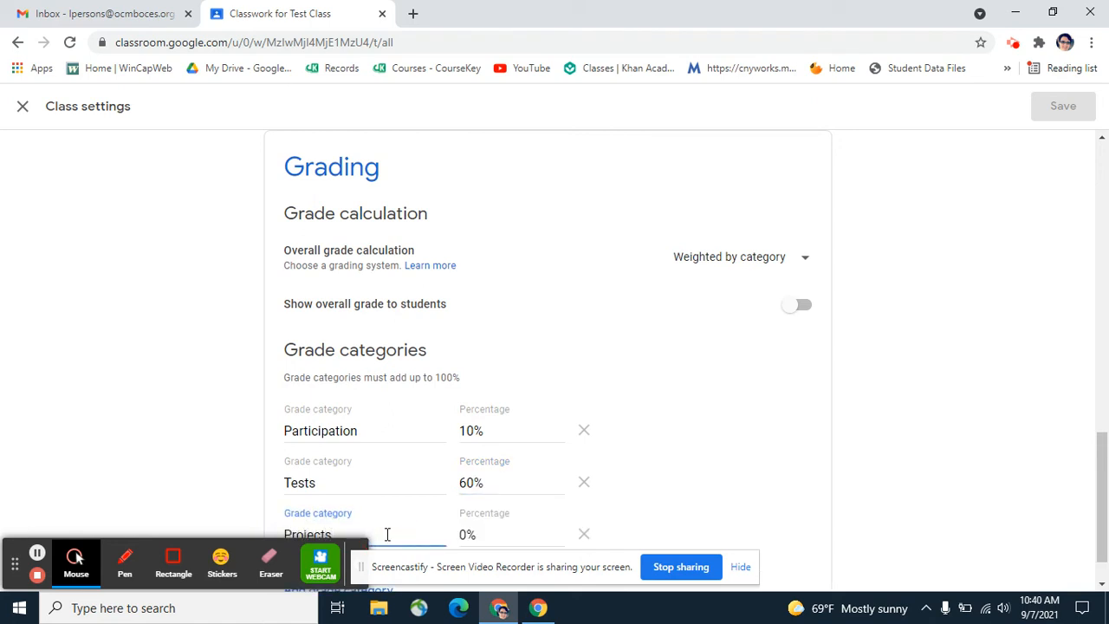
{"action": "key", "text": "Tab"}
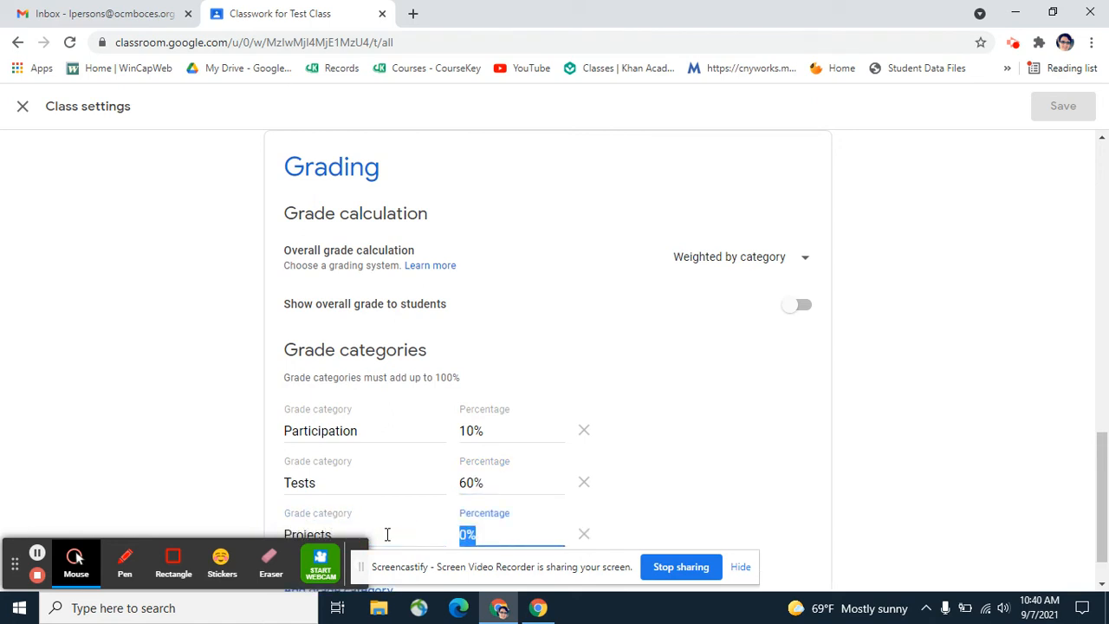
{"action": "type", "text": "30"}
{"action": "key", "text": "Tab"}
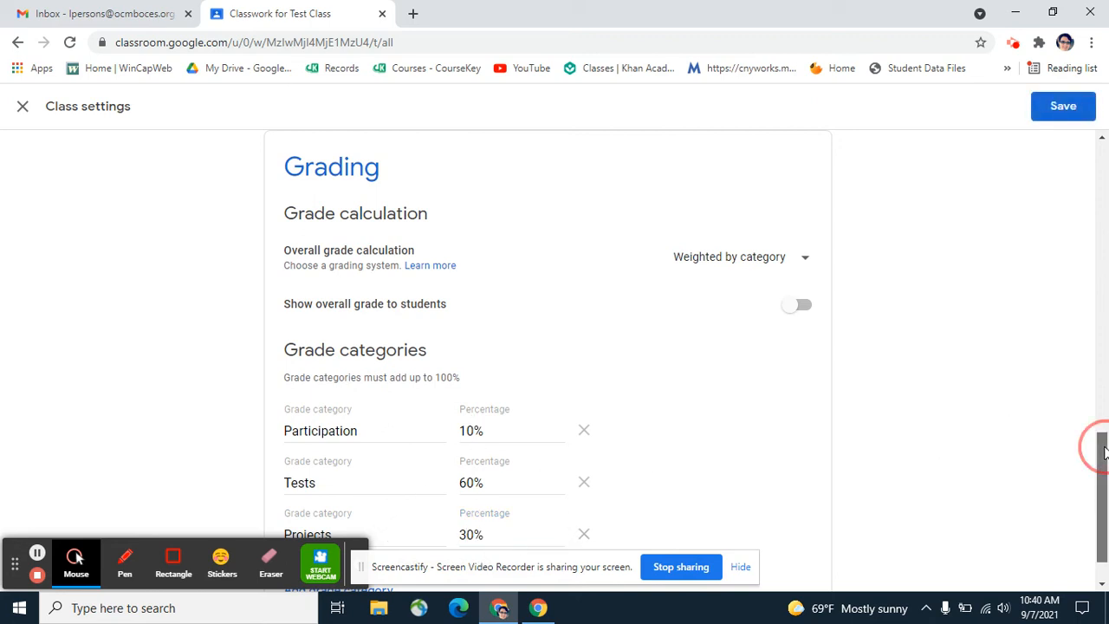
{"action": "scroll", "coordinate": [1099, 448], "scroll_direction": "down", "scroll_amount": 1}
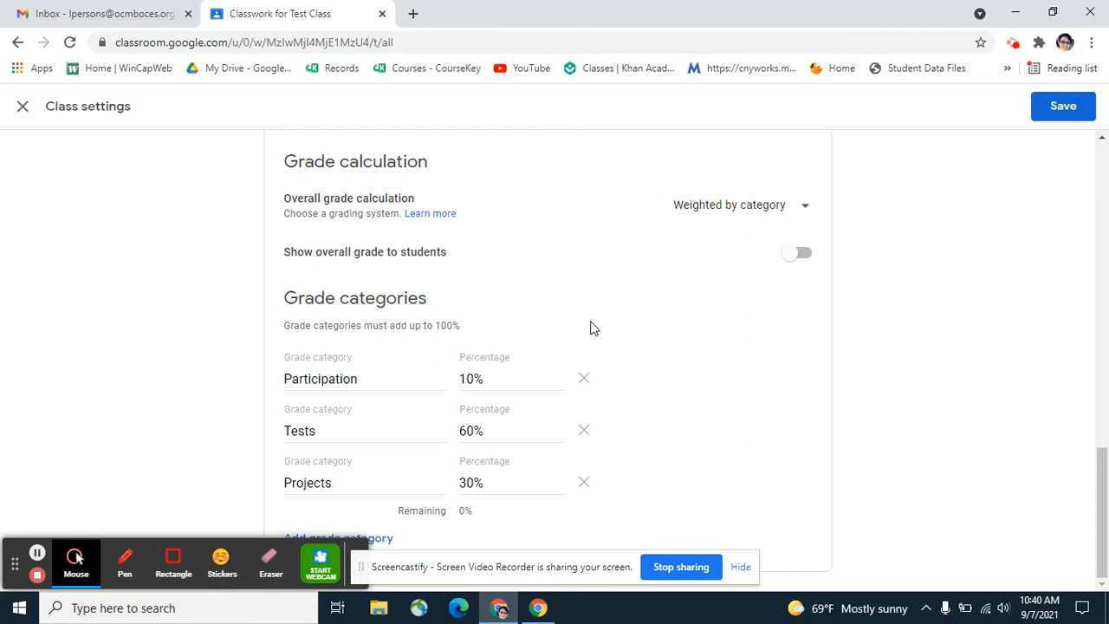
{"action": "left_click", "coordinate": [1050, 123]}
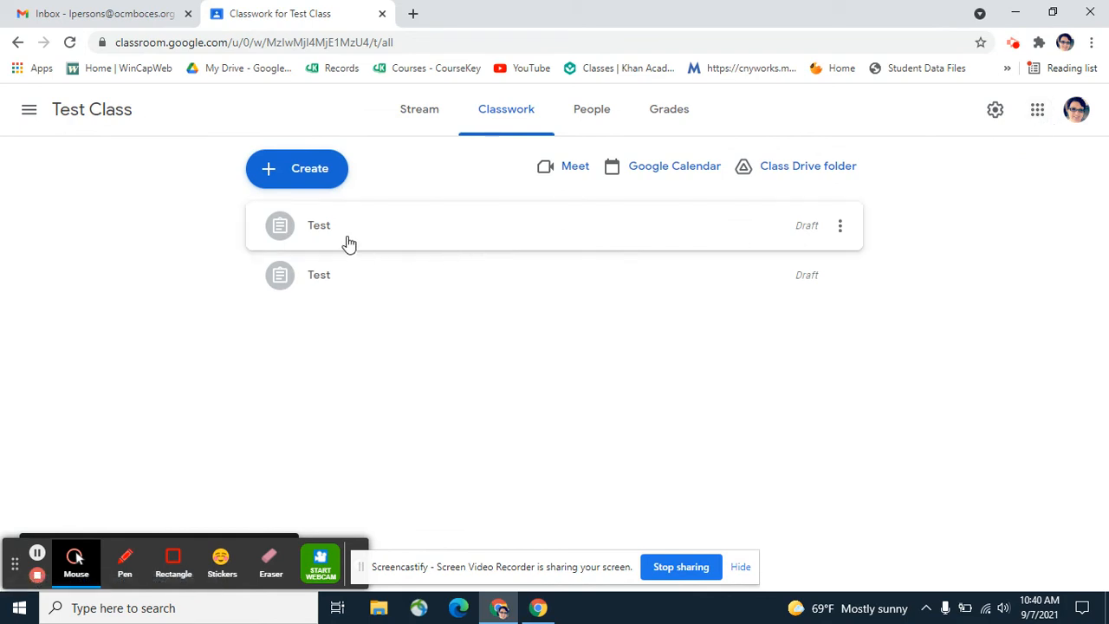
Open the upper Test draft assignment with the due date for editing and set its grade category to Projects.
{"action": "left_click", "coordinate": [319, 227]}
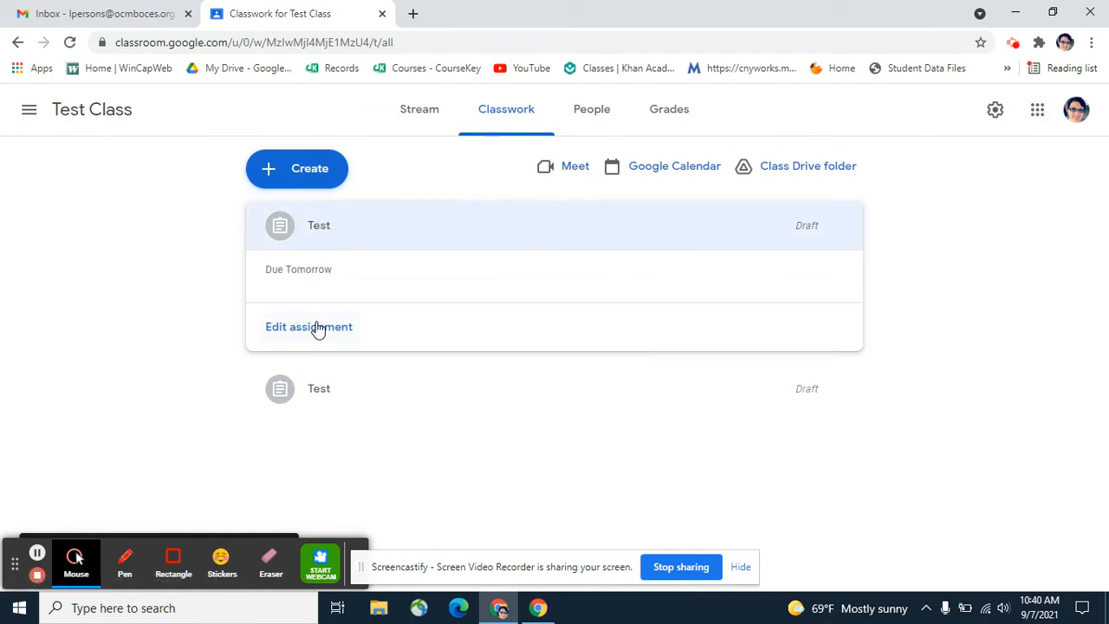
{"action": "left_click", "coordinate": [316, 325]}
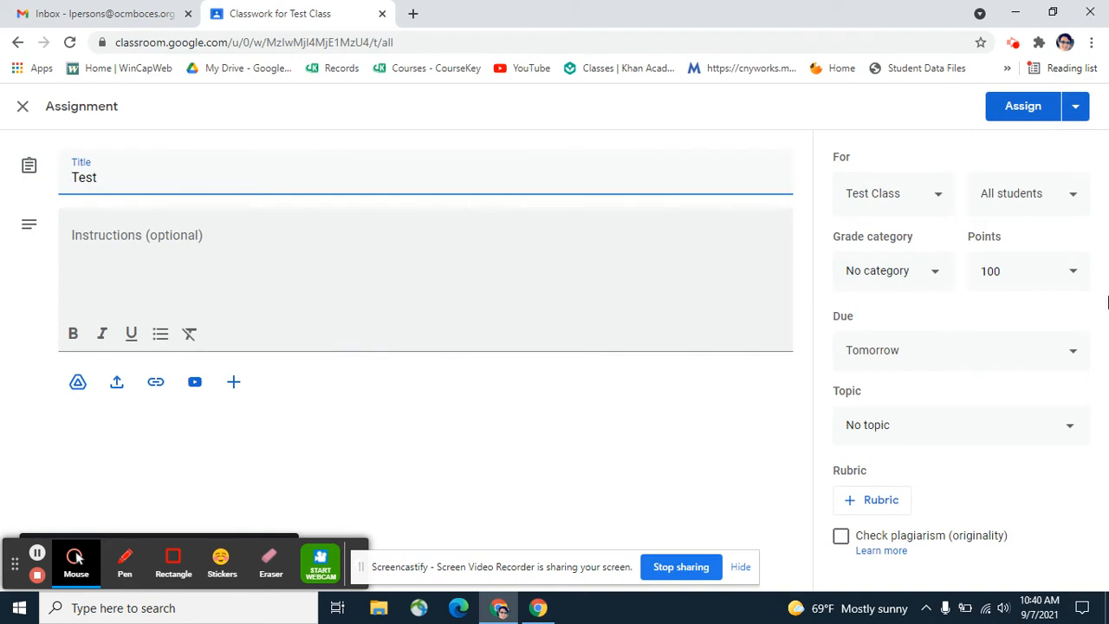
{"action": "left_click", "coordinate": [1076, 275]}
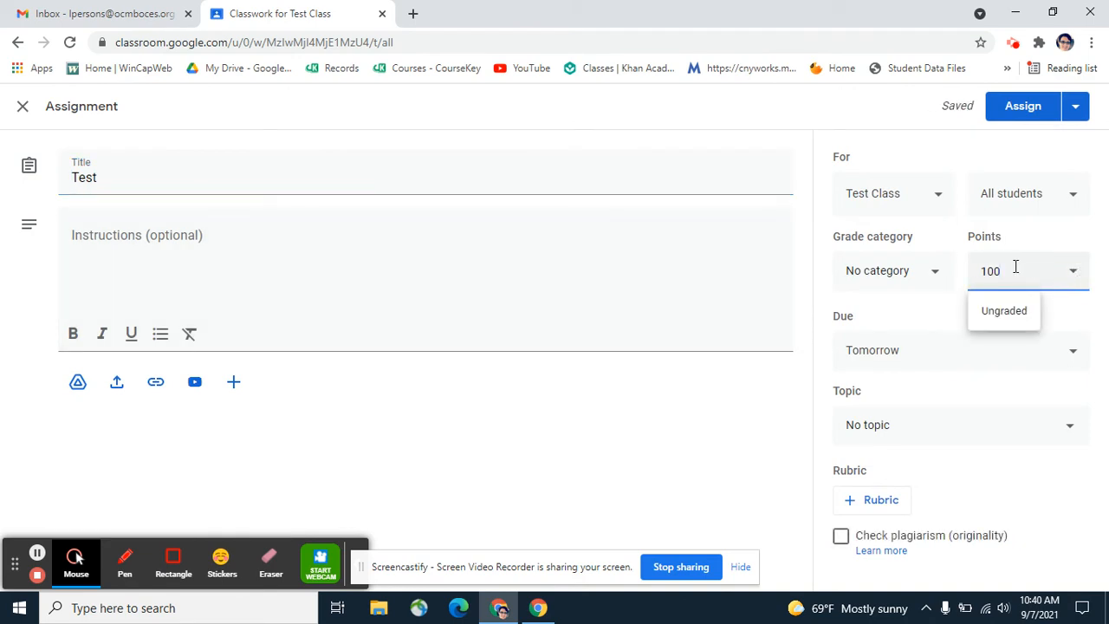
{"action": "left_click", "coordinate": [1066, 312]}
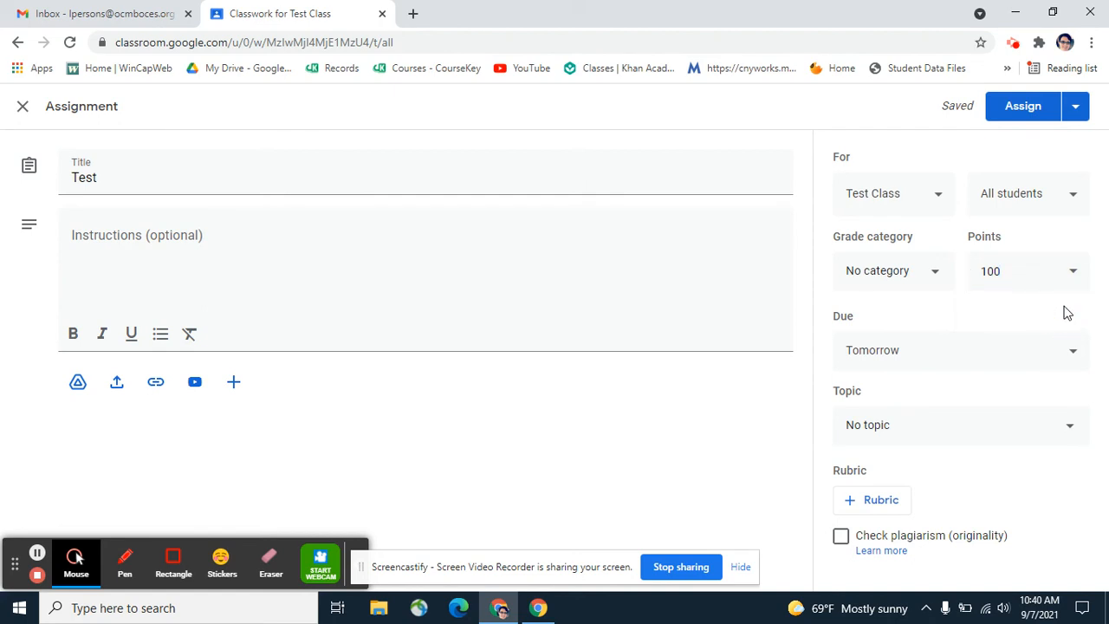
{"action": "left_click", "coordinate": [935, 278]}
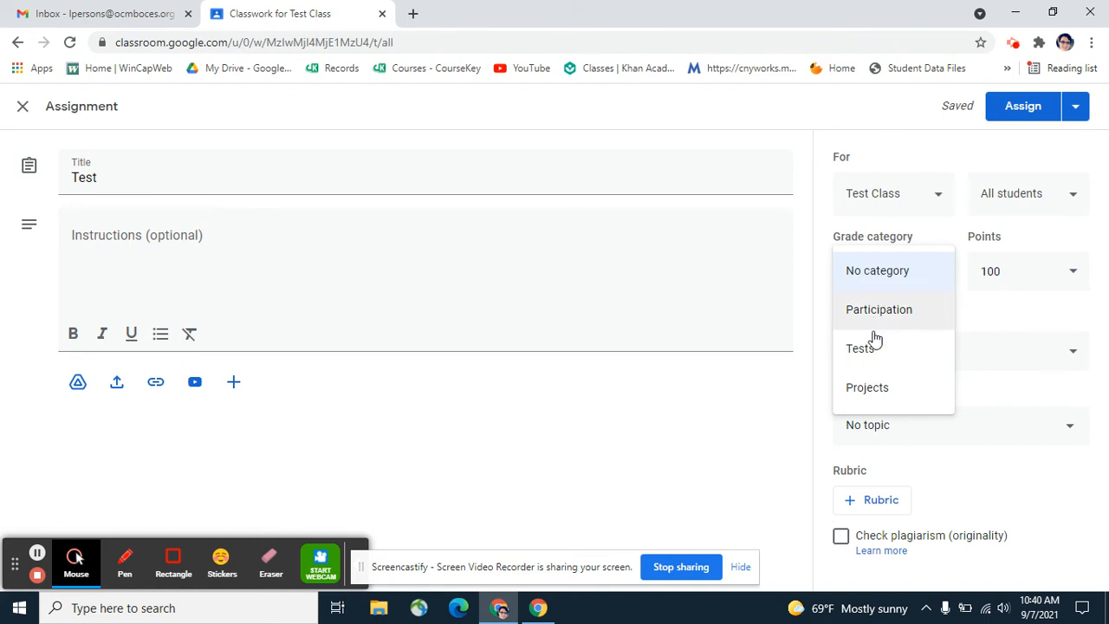
{"action": "left_click", "coordinate": [864, 389]}
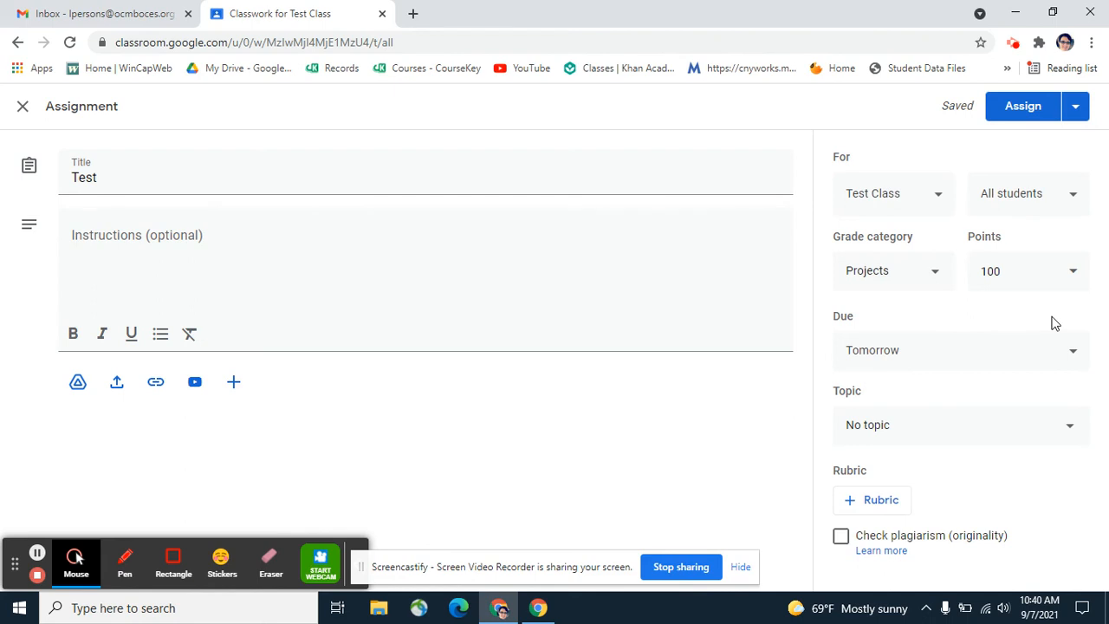
{"action": "left_click", "coordinate": [1063, 276]}
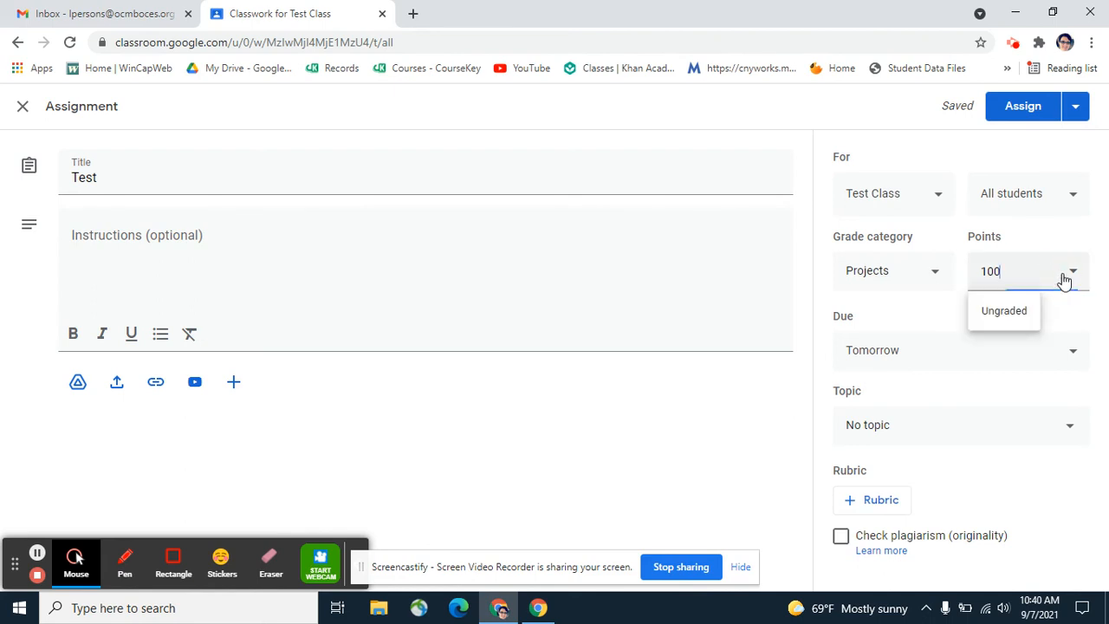
{"action": "left_click", "coordinate": [1081, 300]}
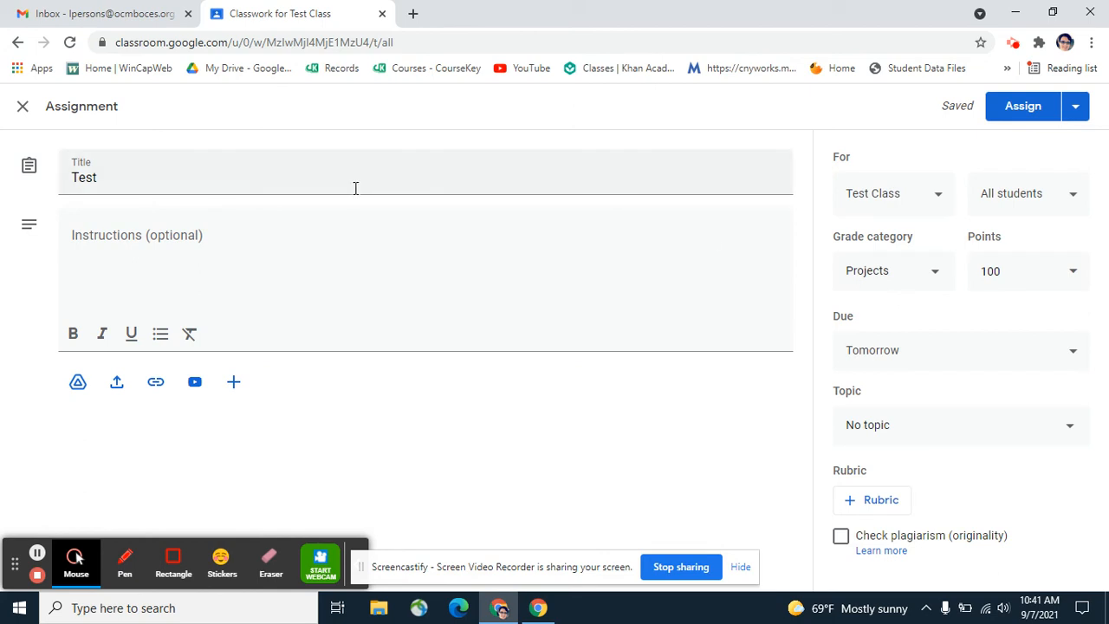
Close the Test draft, reopen it for editing and assign it to the class.
{"action": "left_click", "coordinate": [23, 111]}
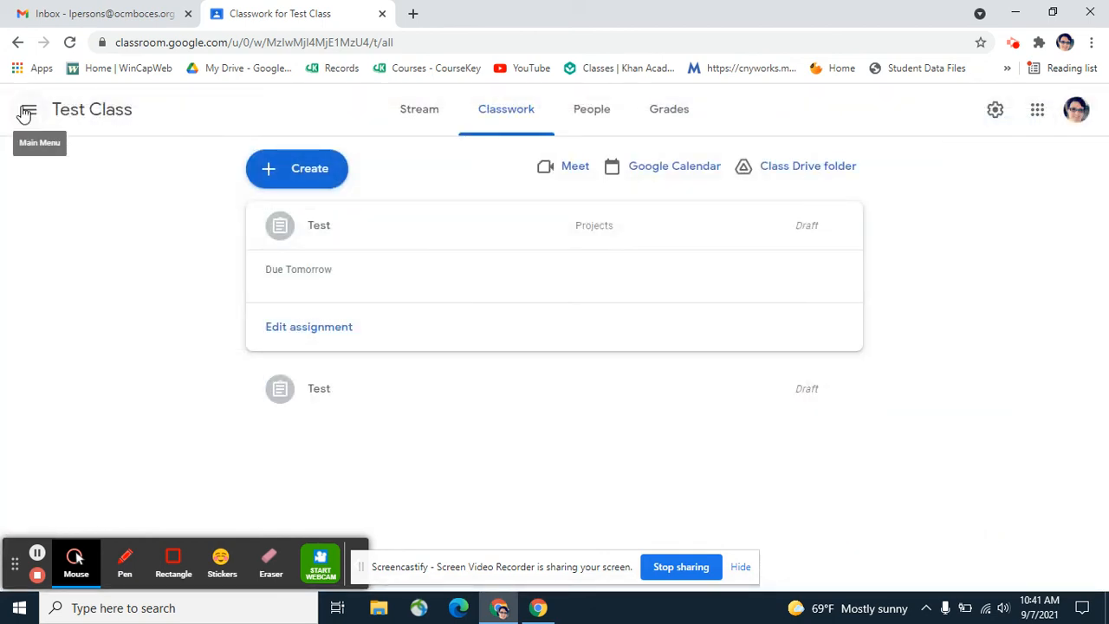
{"action": "left_click", "coordinate": [329, 331]}
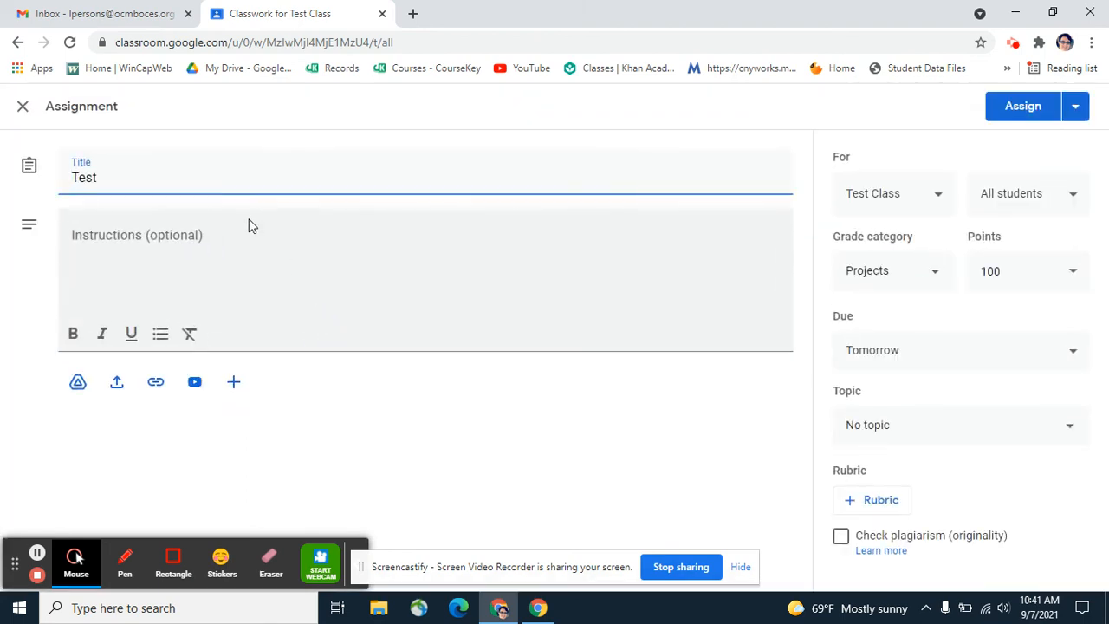
{"action": "left_click", "coordinate": [1026, 108]}
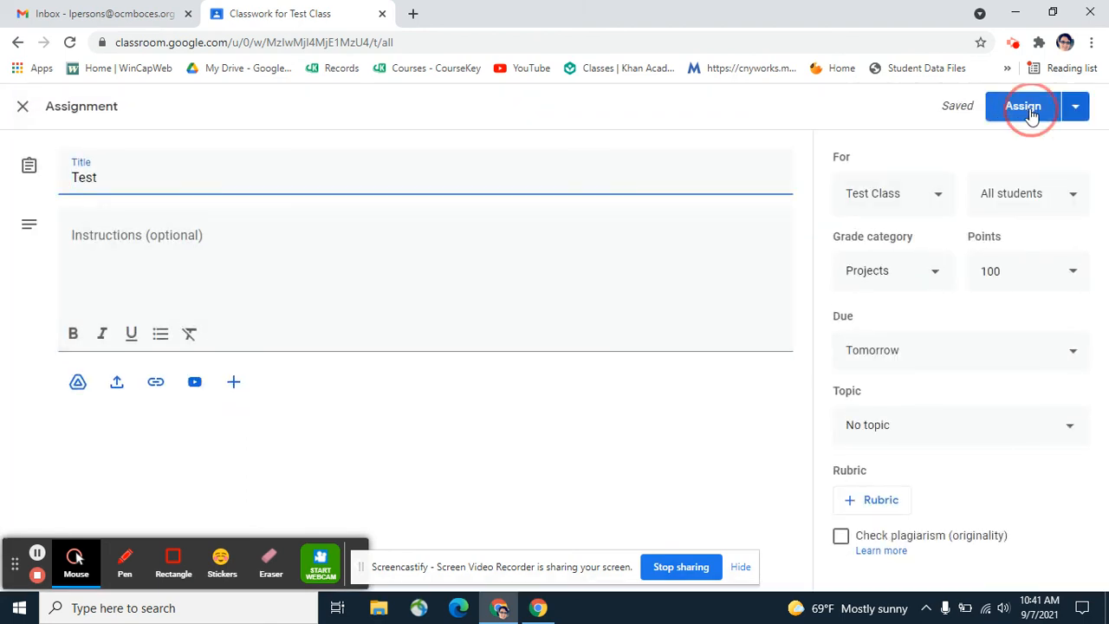
{"action": "left_click", "coordinate": [649, 383]}
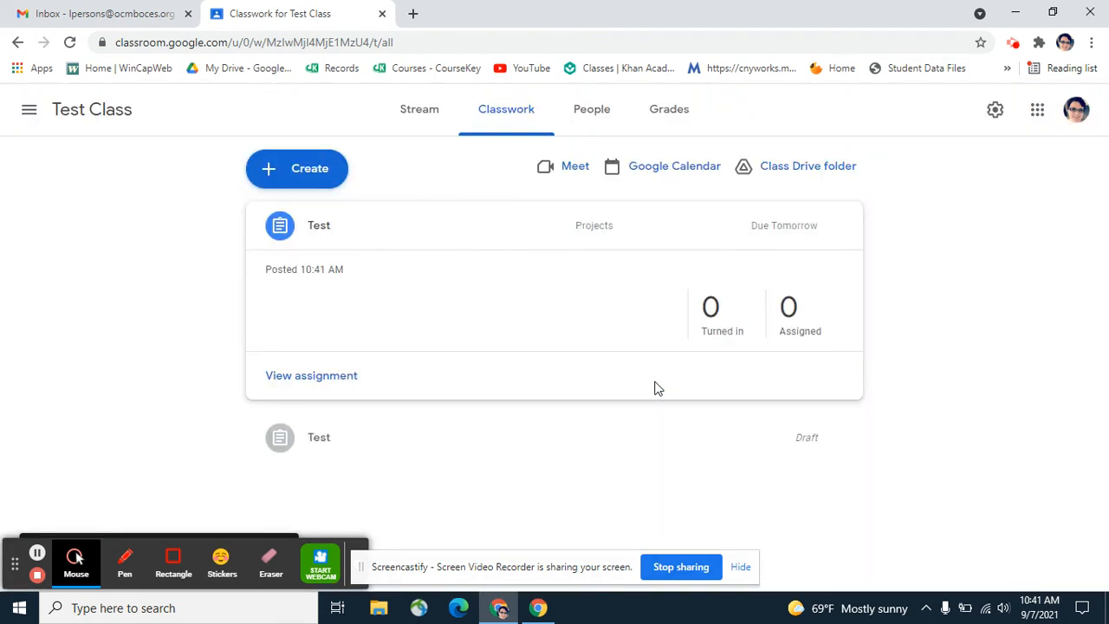
From the Test assignment's student work, copy all grades to Google Sheets and close the resulting spreadsheet.
{"action": "left_click", "coordinate": [337, 378]}
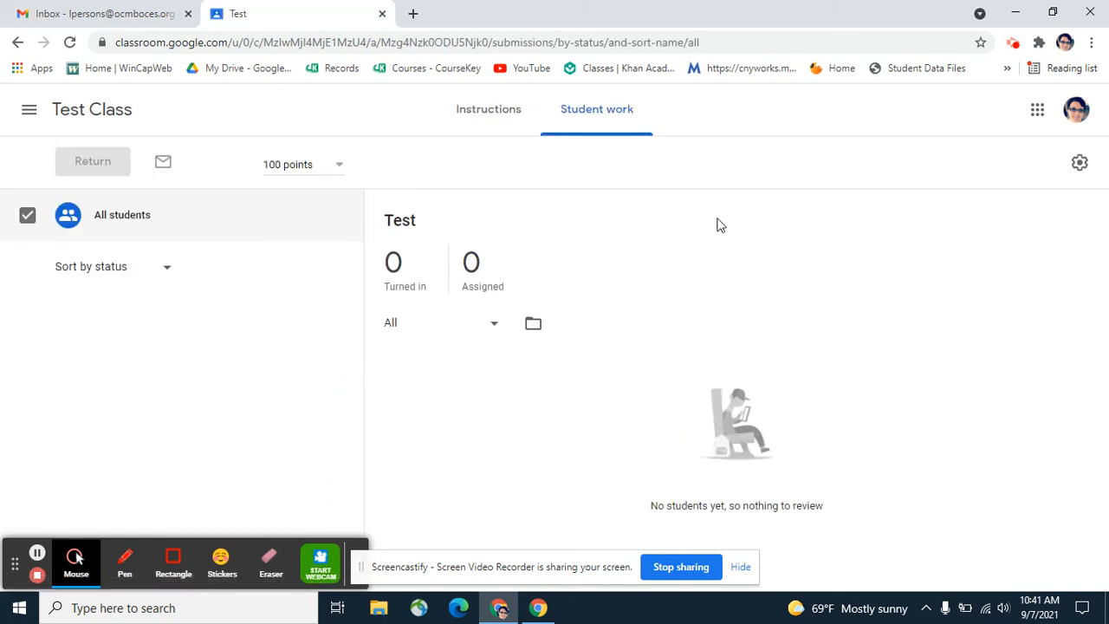
{"action": "left_click", "coordinate": [1077, 172]}
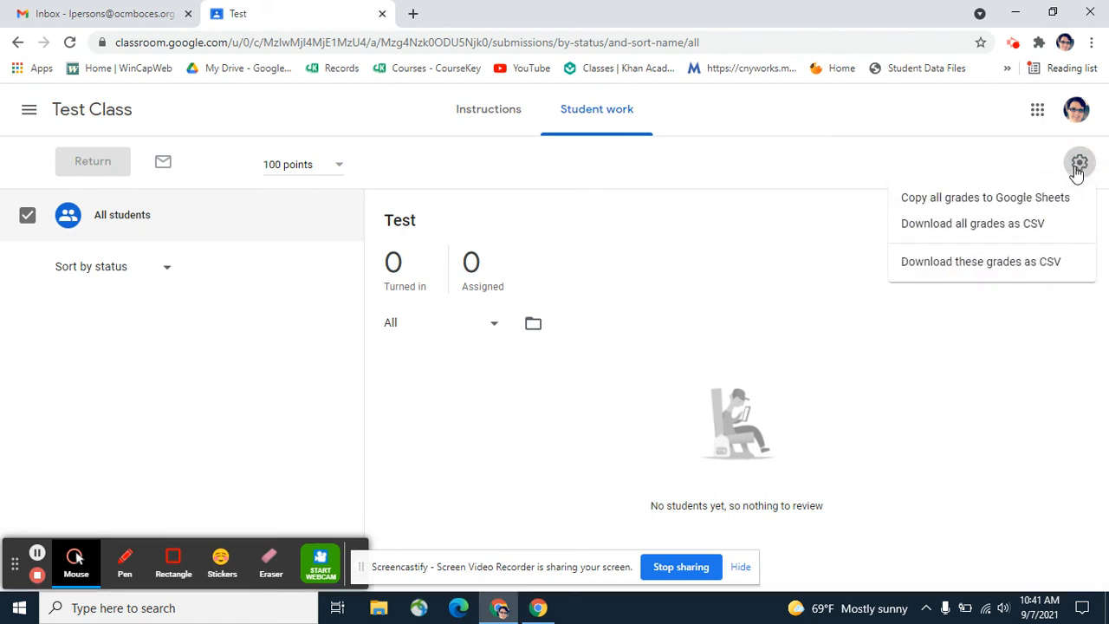
{"action": "left_click", "coordinate": [944, 200]}
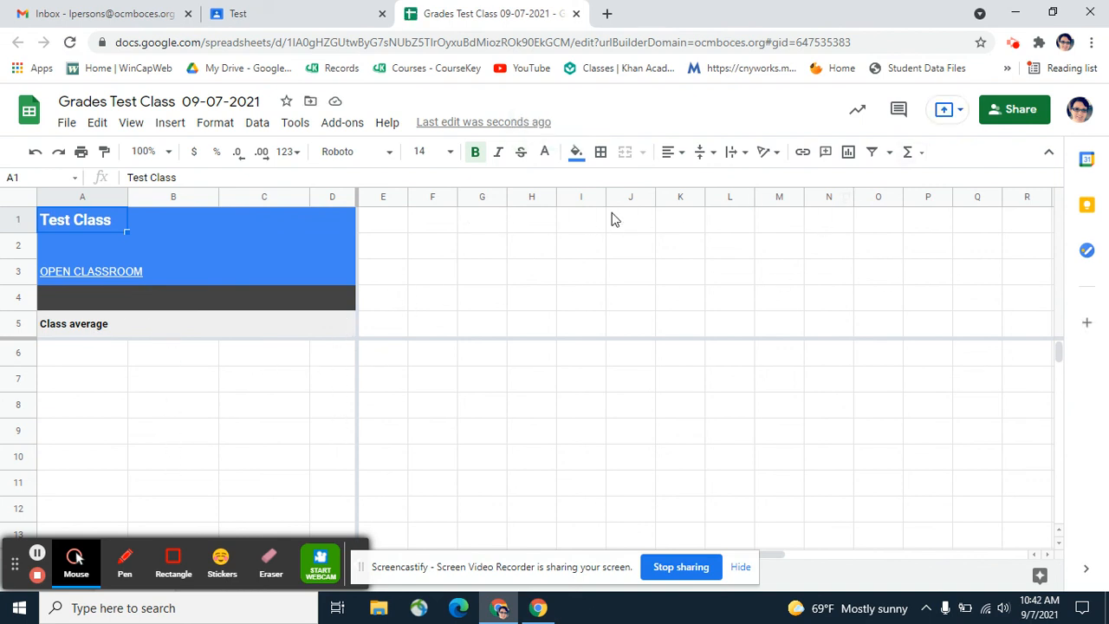
{"action": "left_click", "coordinate": [576, 15]}
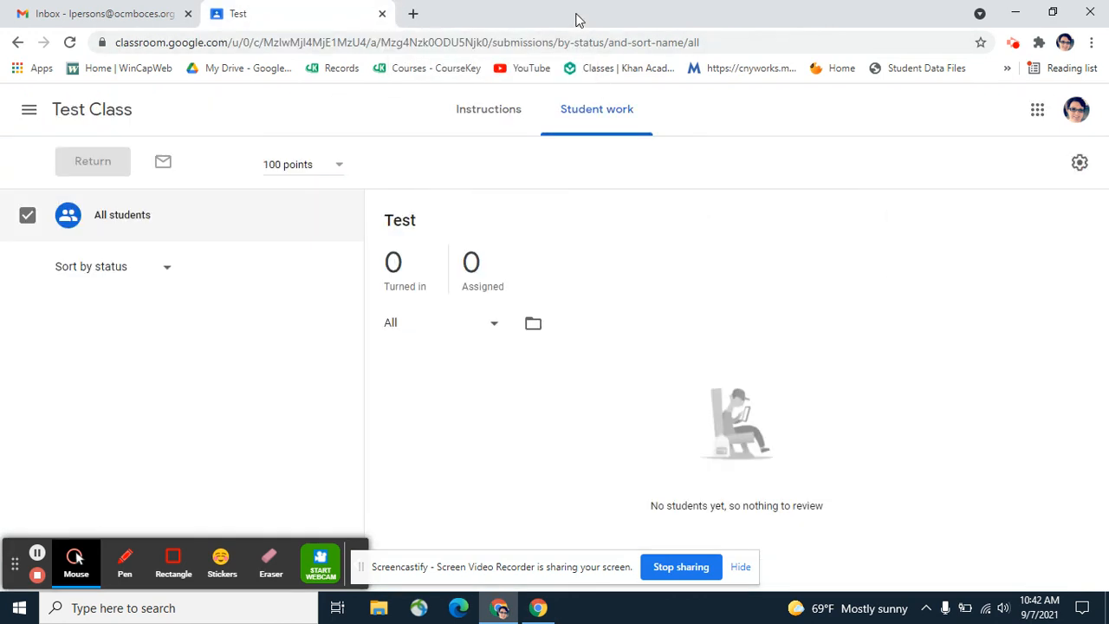
Return to Test Class's classwork page and look over the types of items that can be created.
{"action": "left_click", "coordinate": [96, 122]}
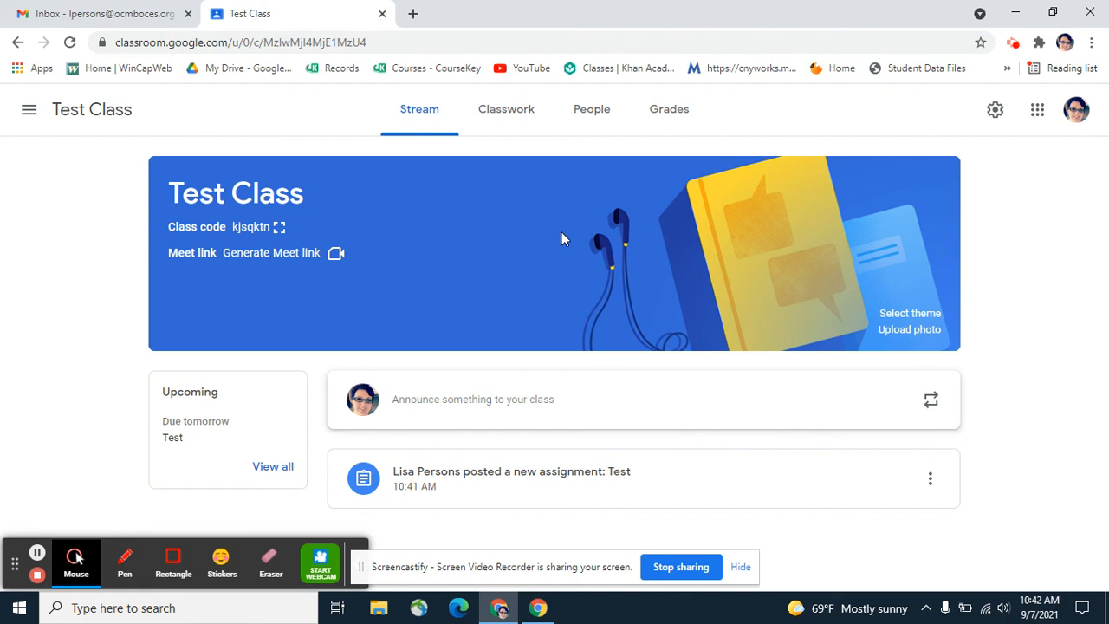
{"action": "left_click", "coordinate": [508, 122]}
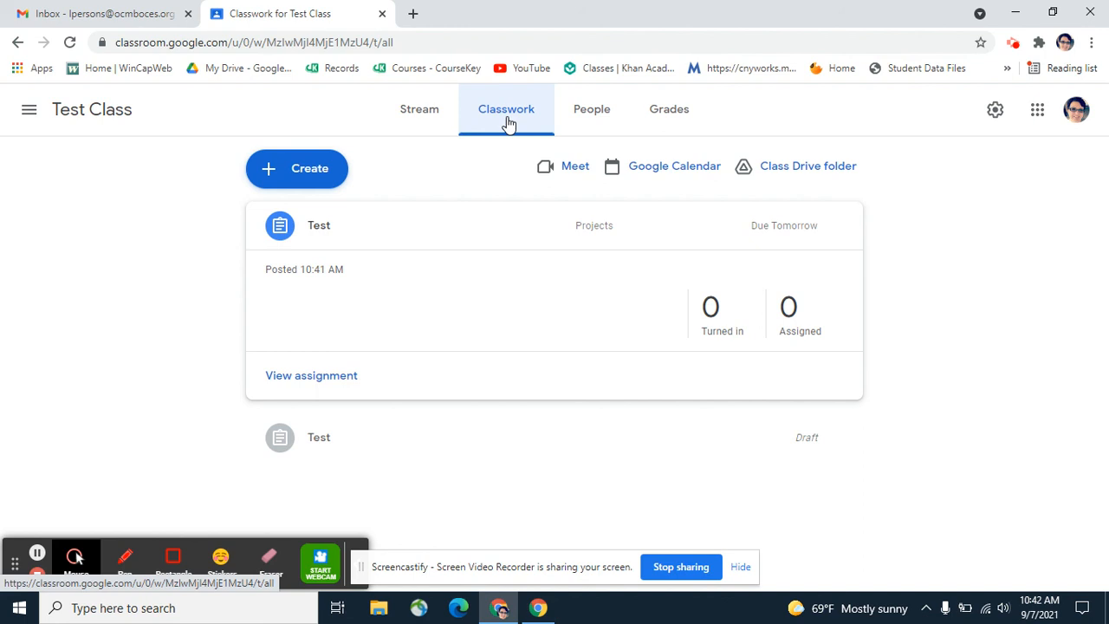
{"action": "left_click", "coordinate": [307, 176]}
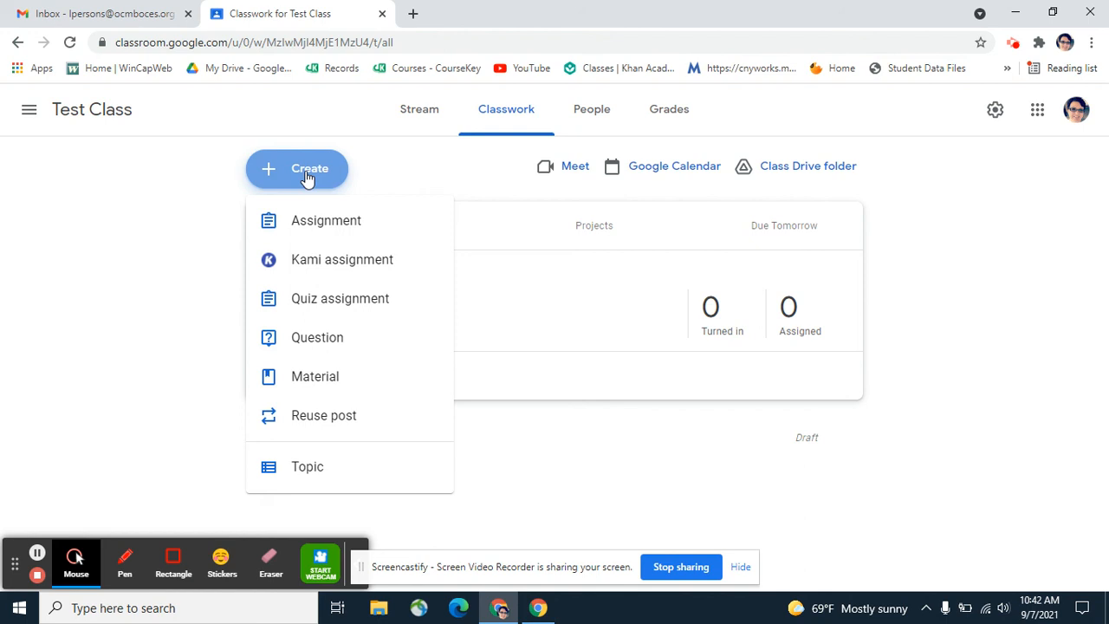
{"action": "left_click", "coordinate": [135, 197]}
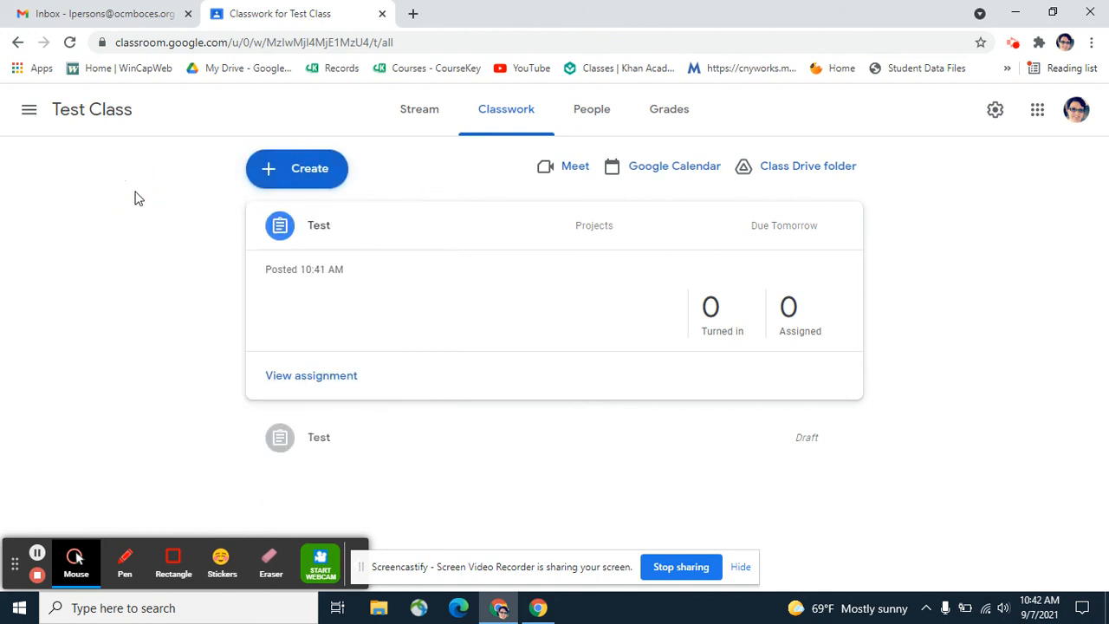